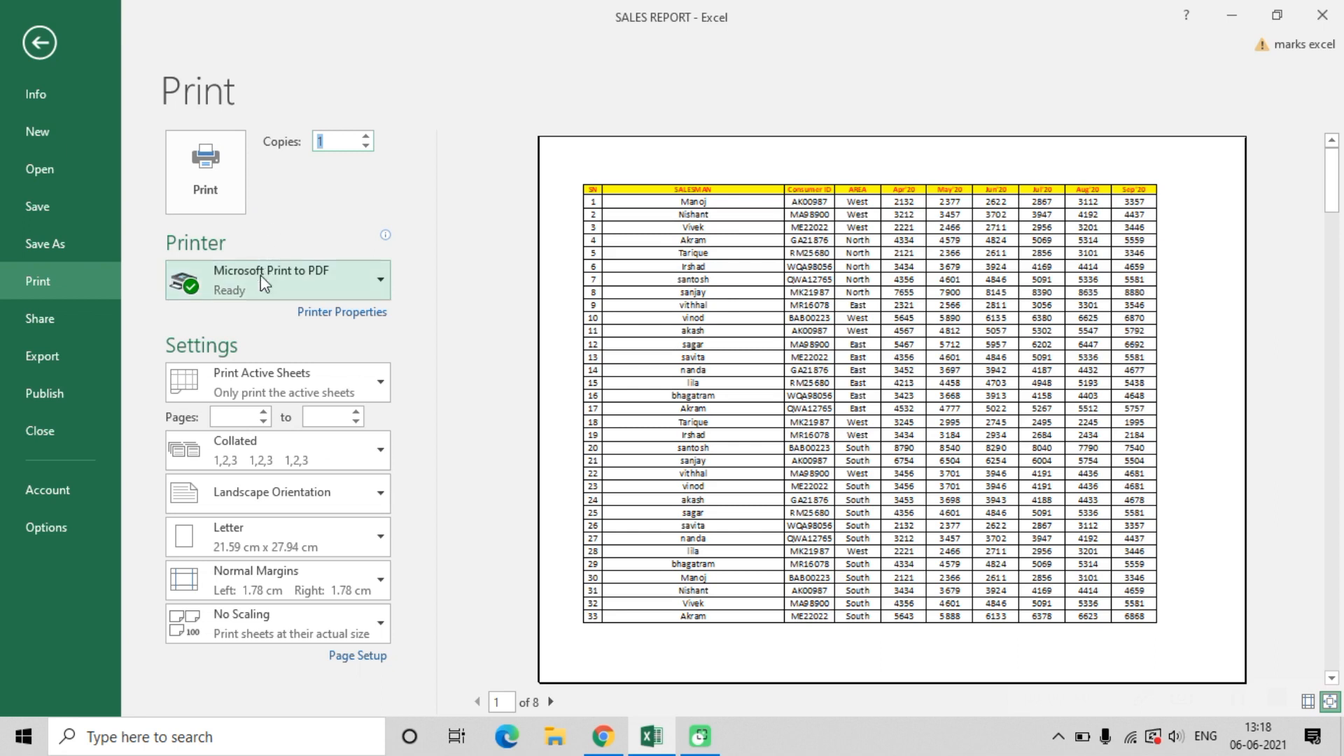
left_click(309, 280)
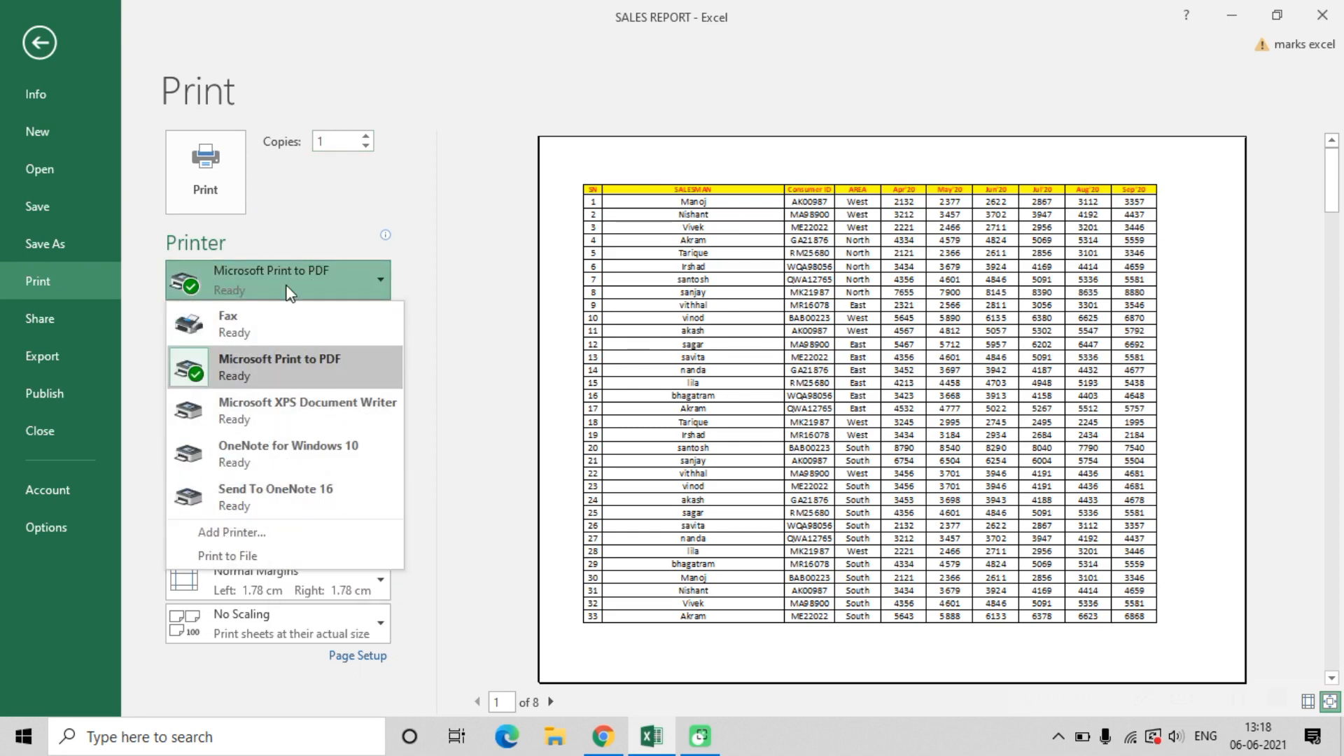
left_click(456, 198)
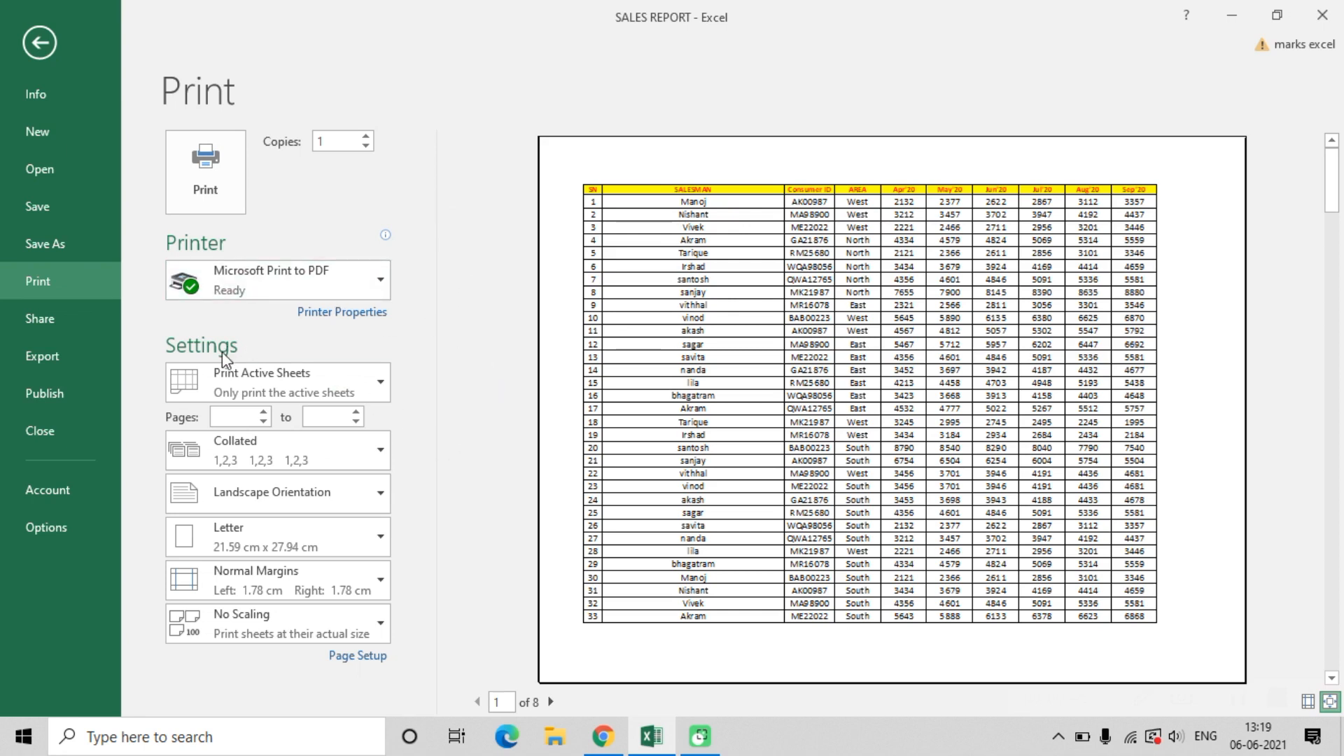
left_click(246, 384)
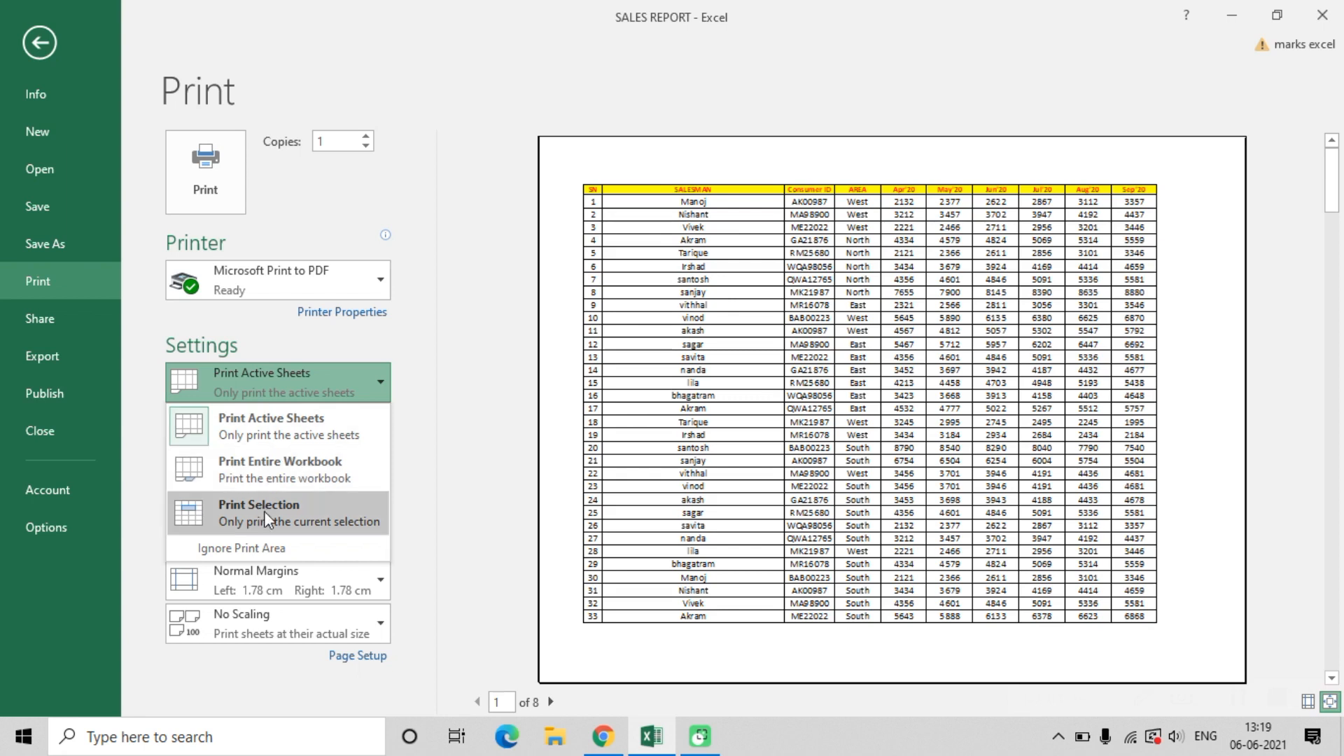
left_click(473, 312)
Select cells A1:D13 on Sheet3 and preview a printout limited to the current selection
left_click(40, 38)
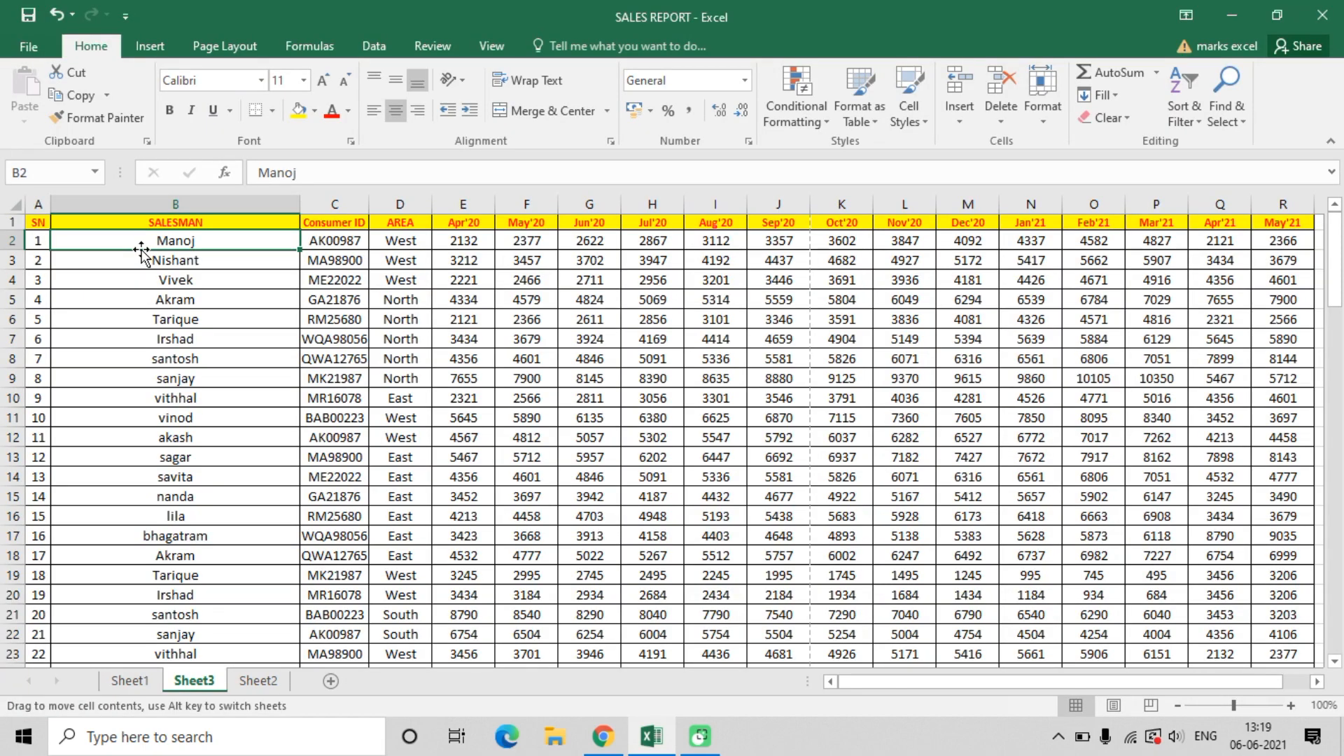
left_click_drag(42, 221, 394, 456)
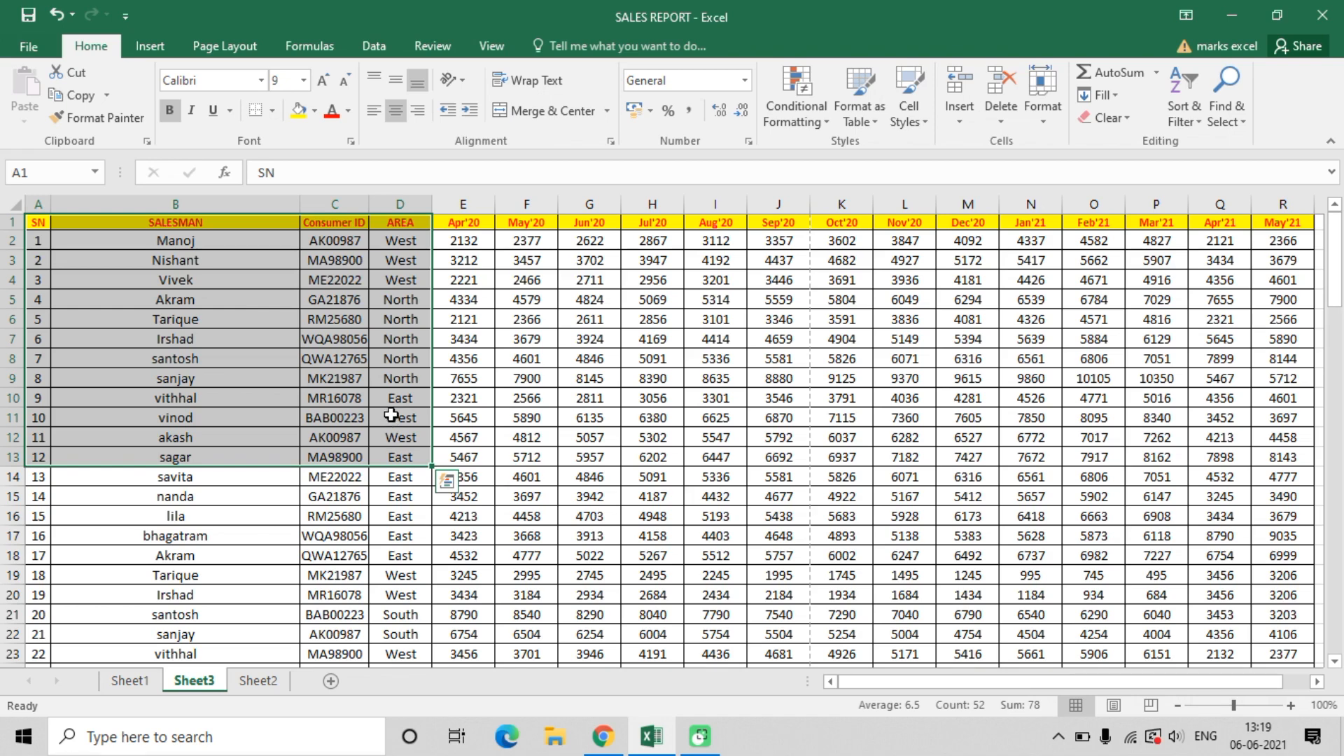
key("ctrl+p")
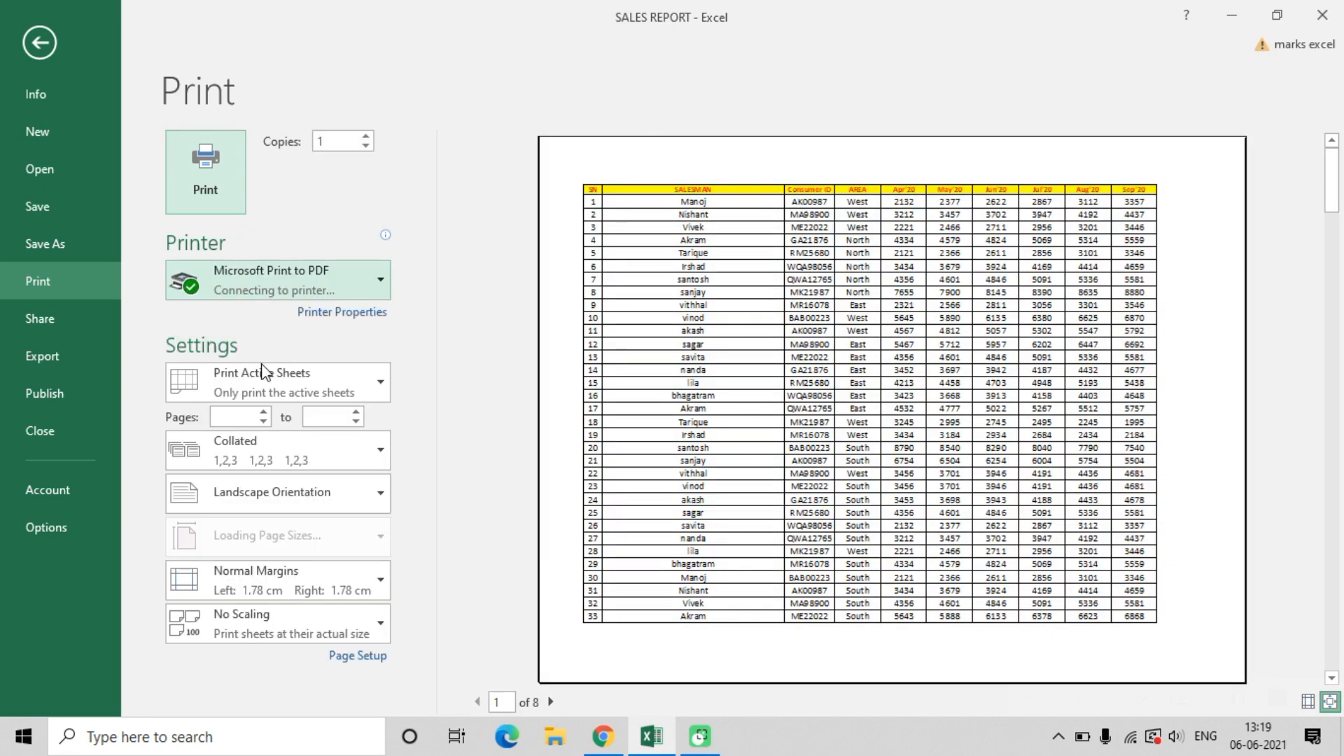
left_click(302, 382)
left_click(263, 506)
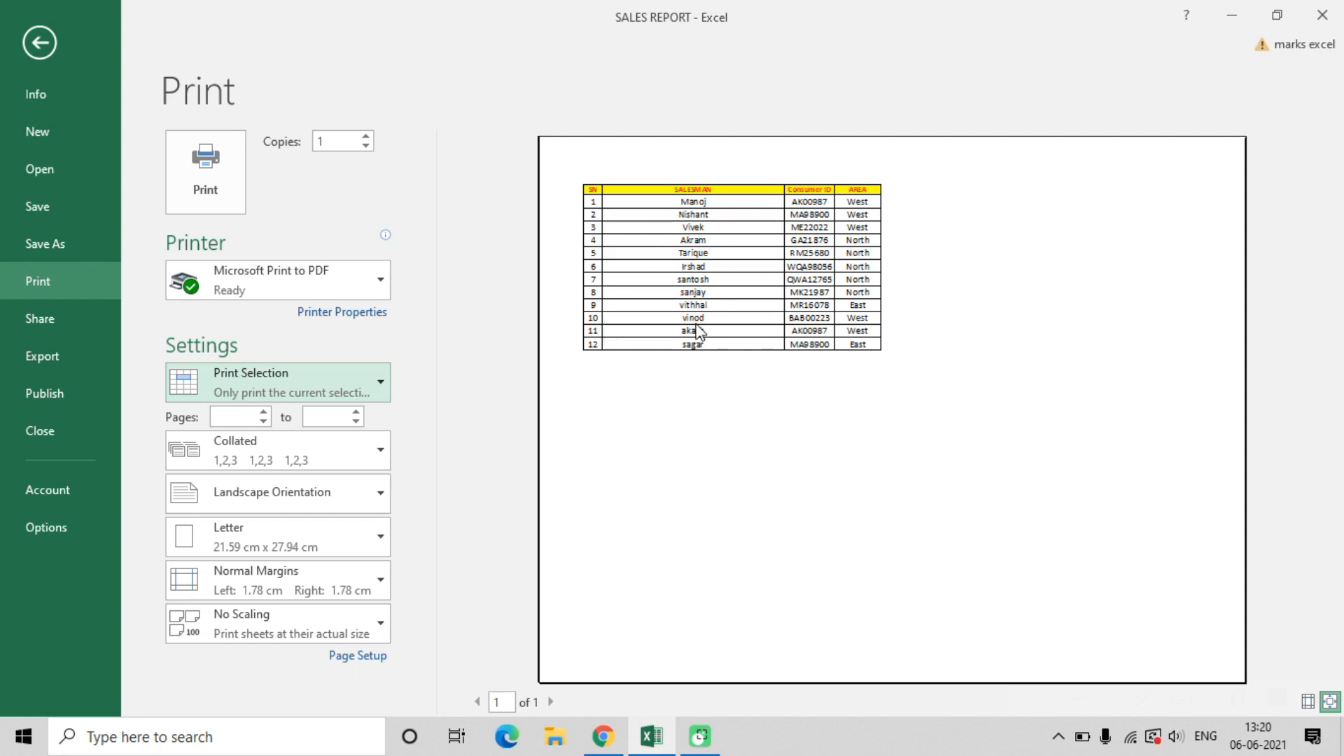
left_click(232, 419)
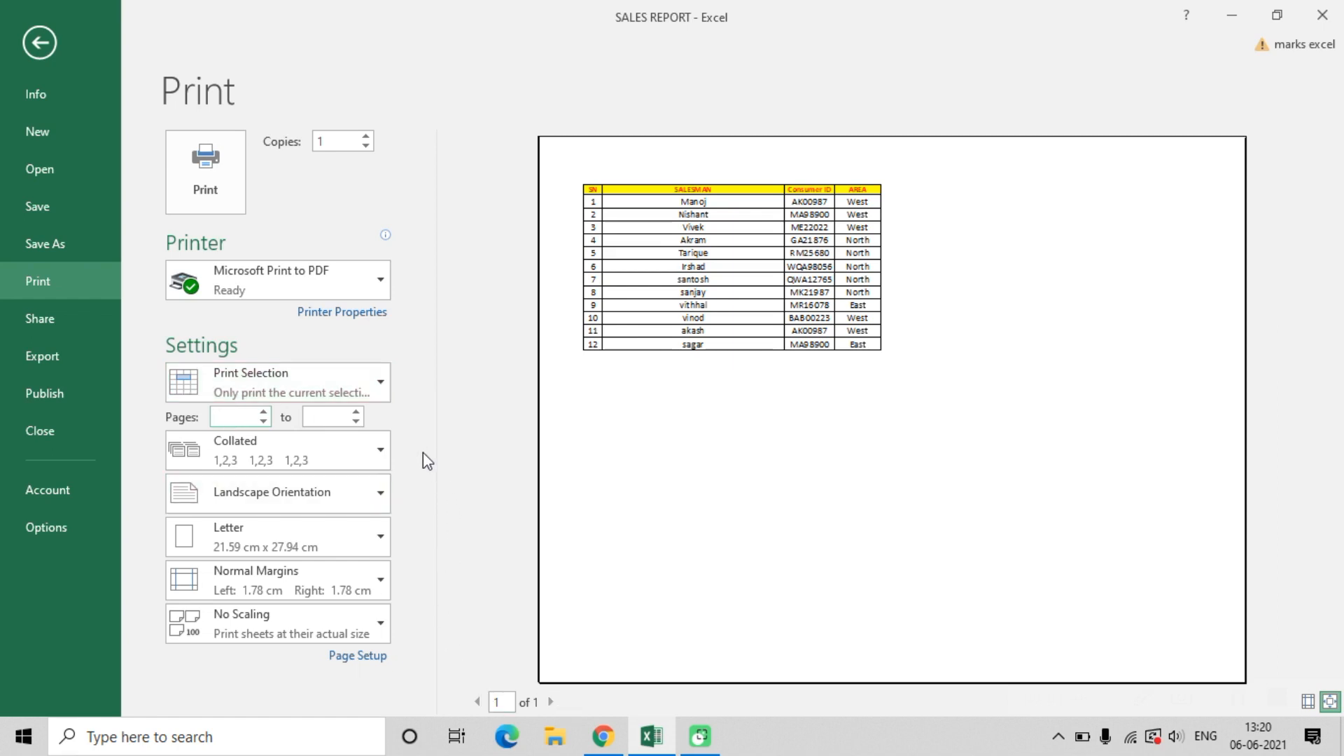
key("Escape")
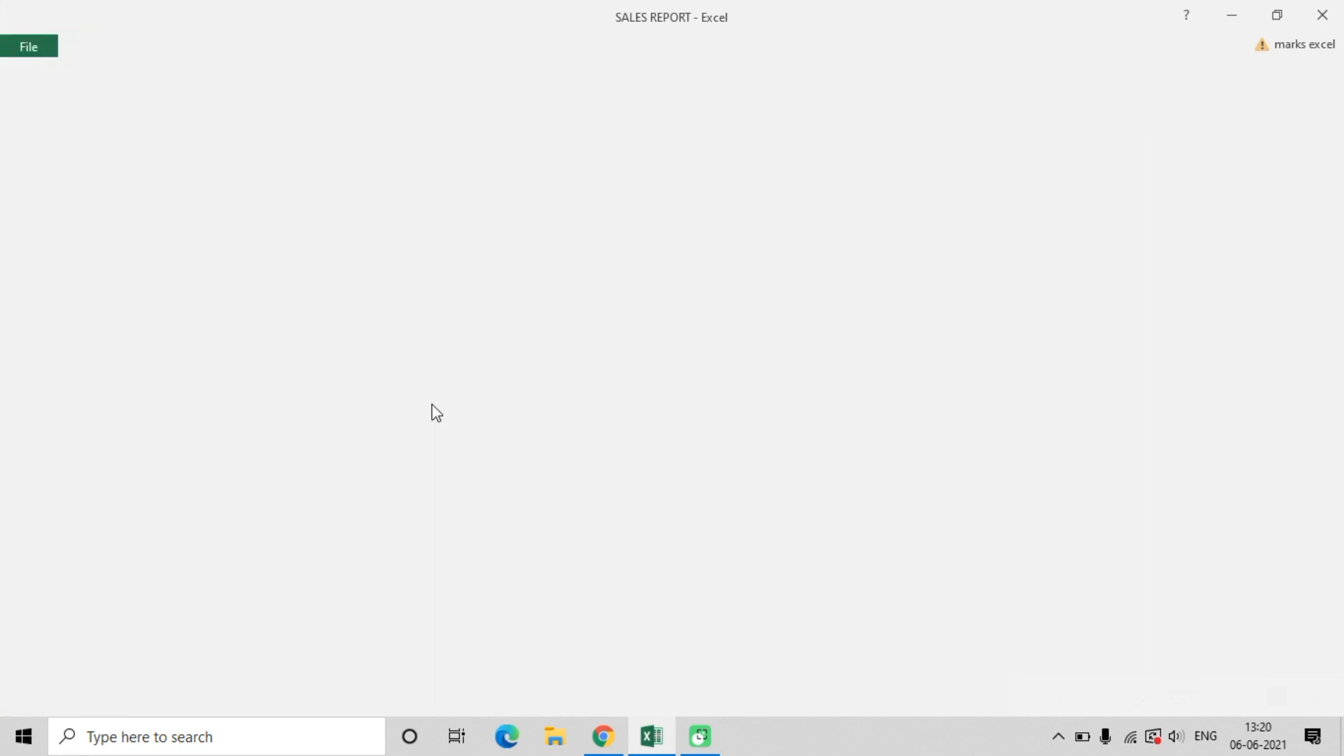
Clear the multi-cell selection on the sheet and set the print range to Print Active Sheets
left_click(490, 426)
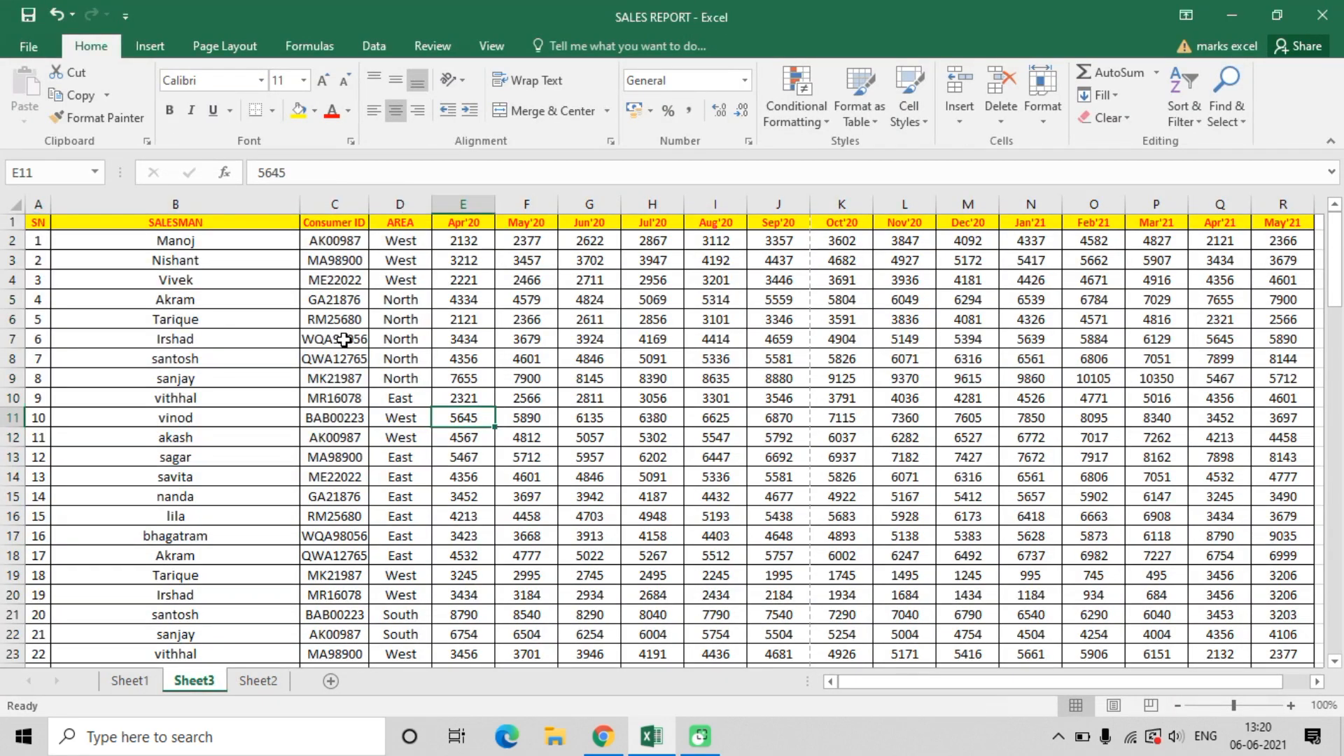
left_click(27, 44)
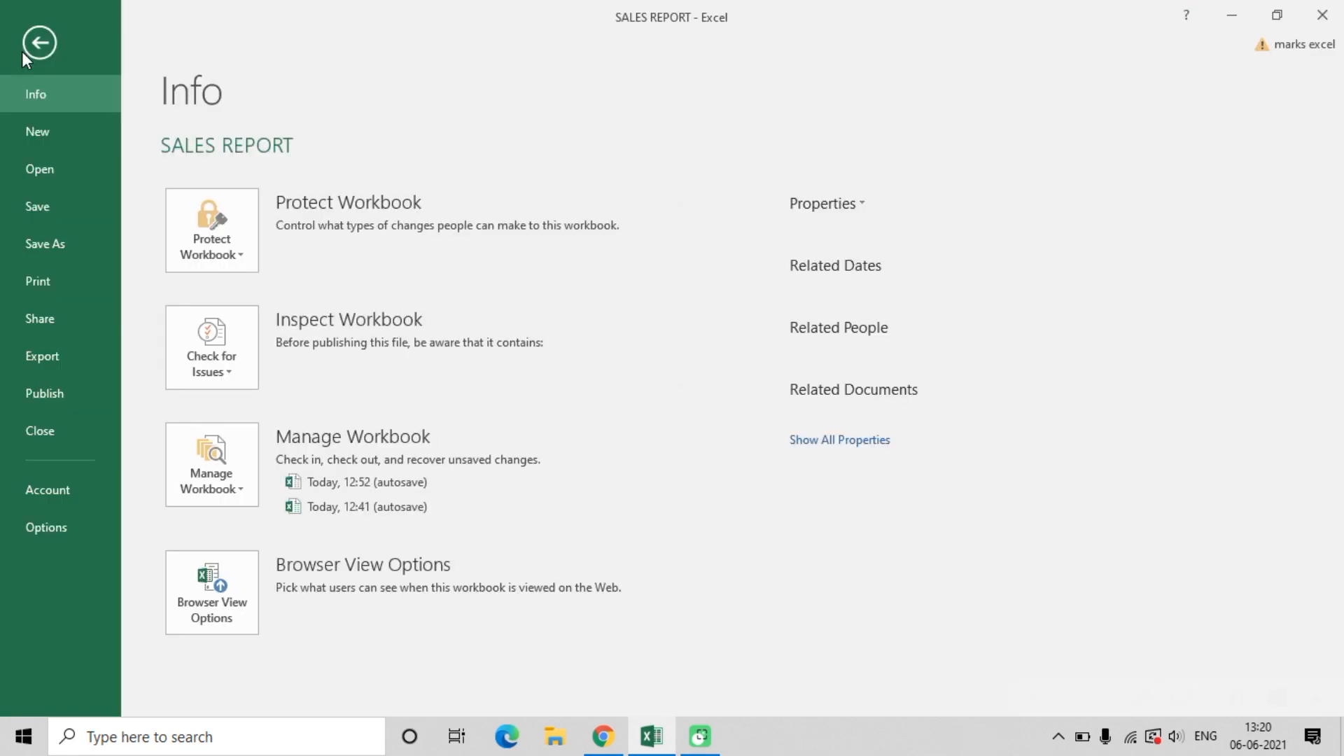
left_click(72, 283)
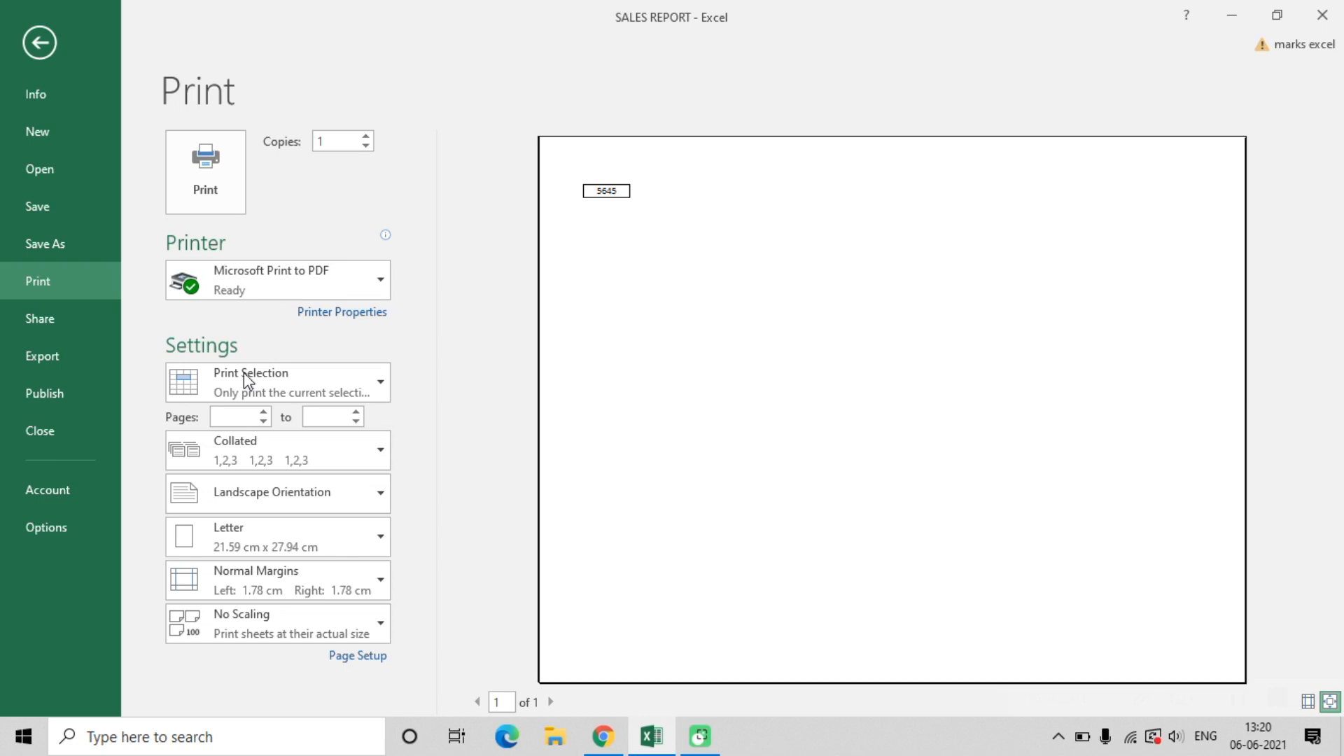
left_click(301, 382)
left_click(249, 438)
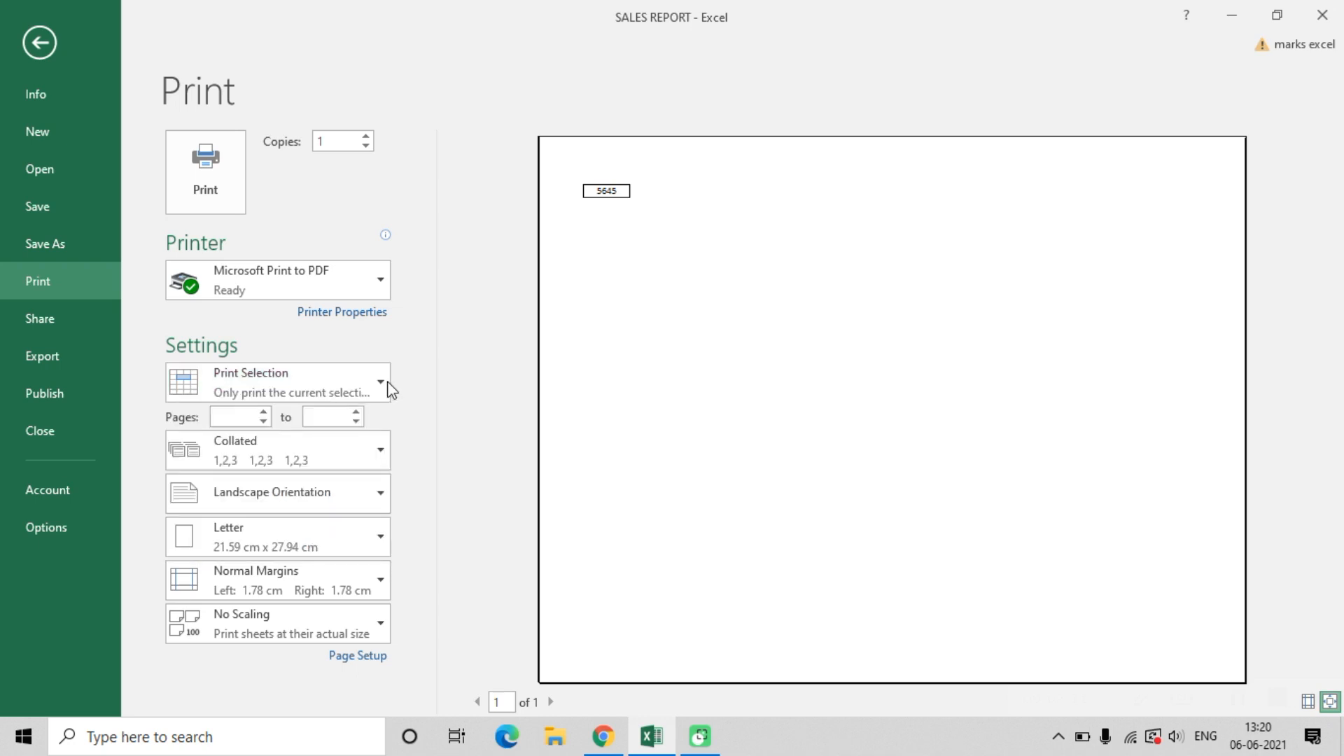
Set the printed page range to pages 1 to 8 and check the collation options
left_click(238, 418)
left_click(323, 418)
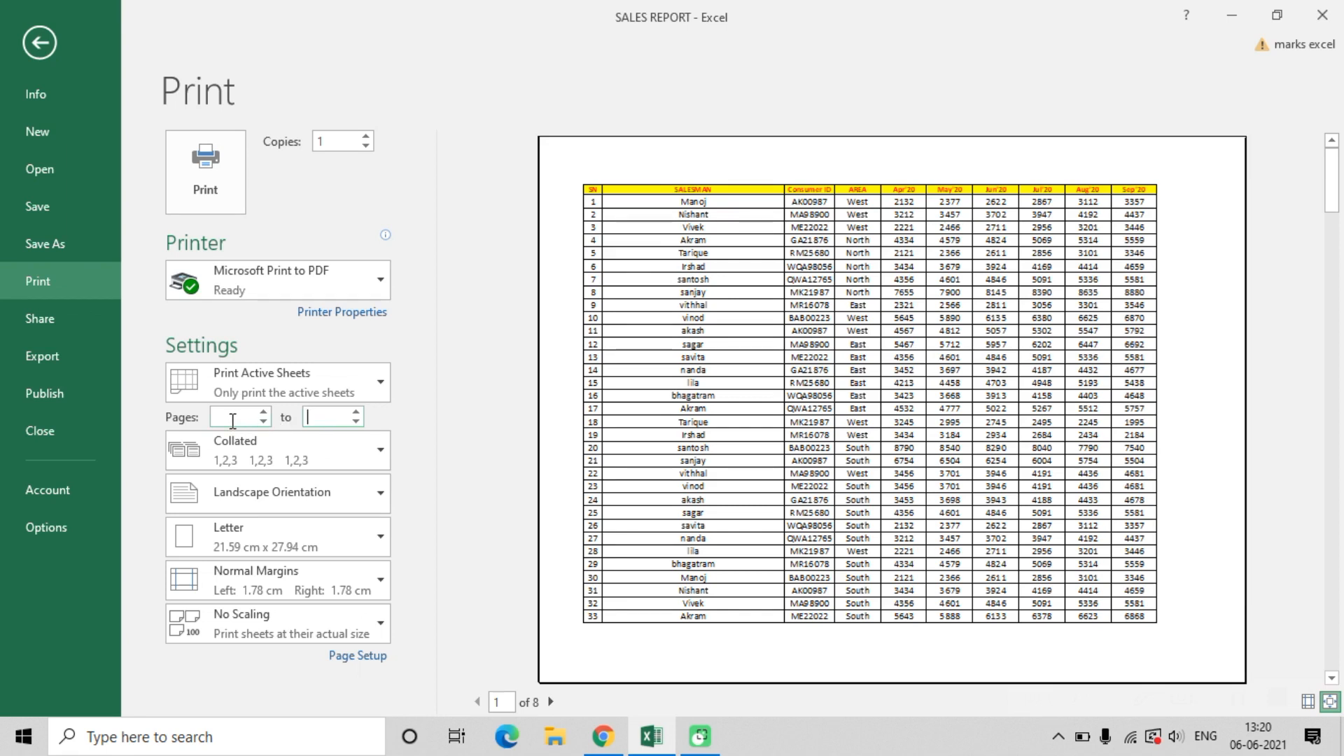
left_click(551, 702)
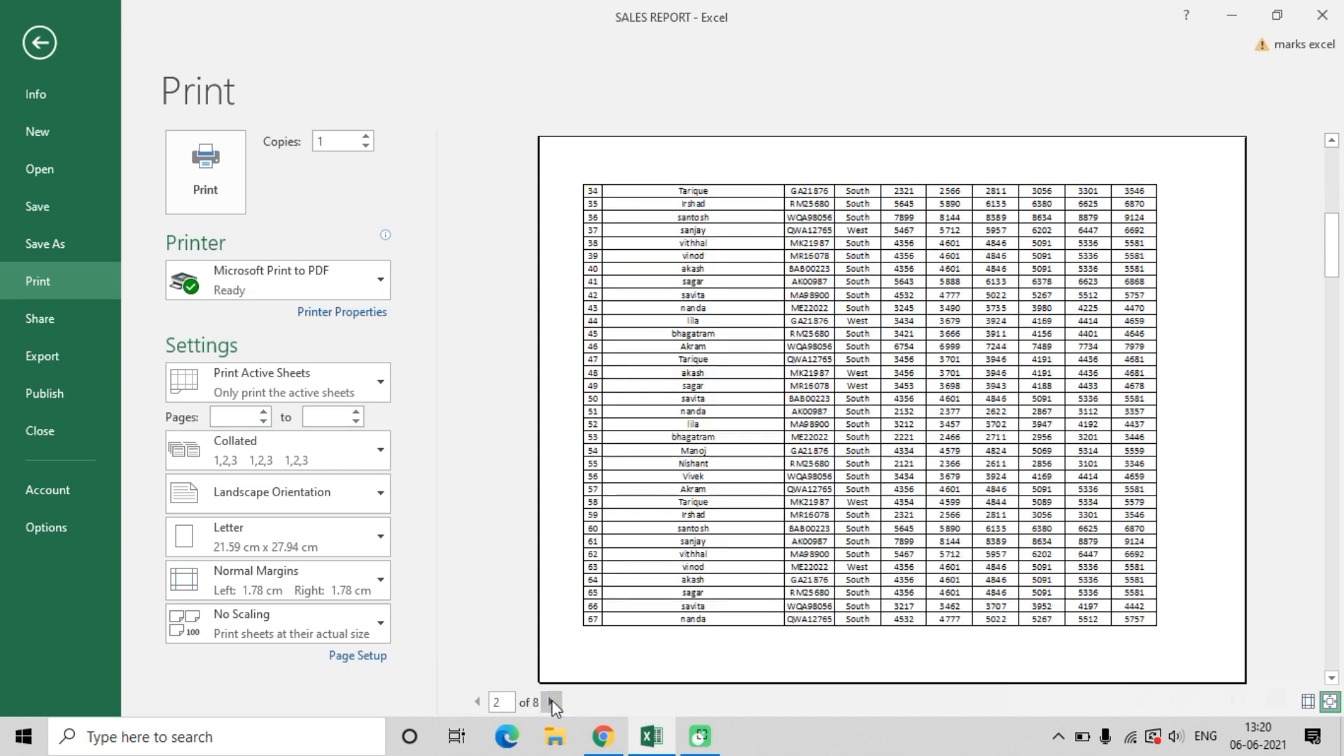
left_click(238, 418)
type("1")
left_click(326, 418)
type("8")
left_click(350, 456)
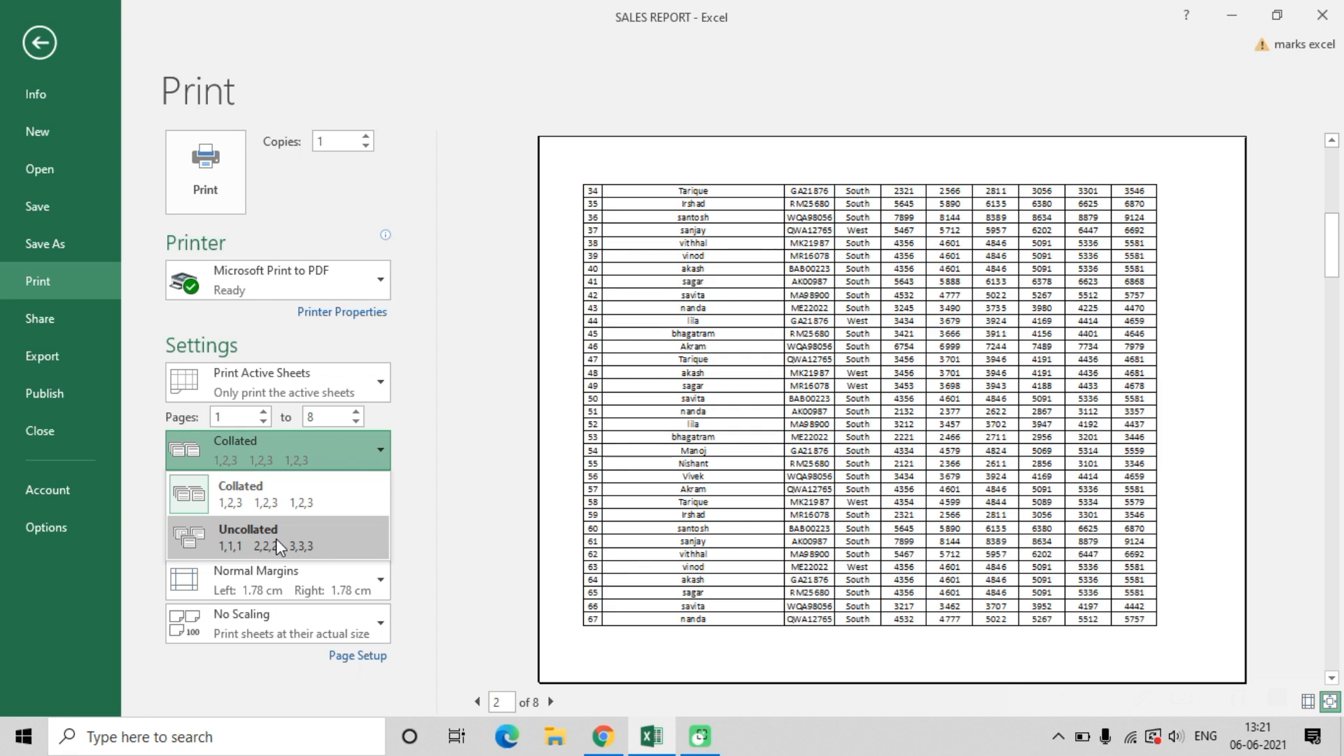
left_click(491, 510)
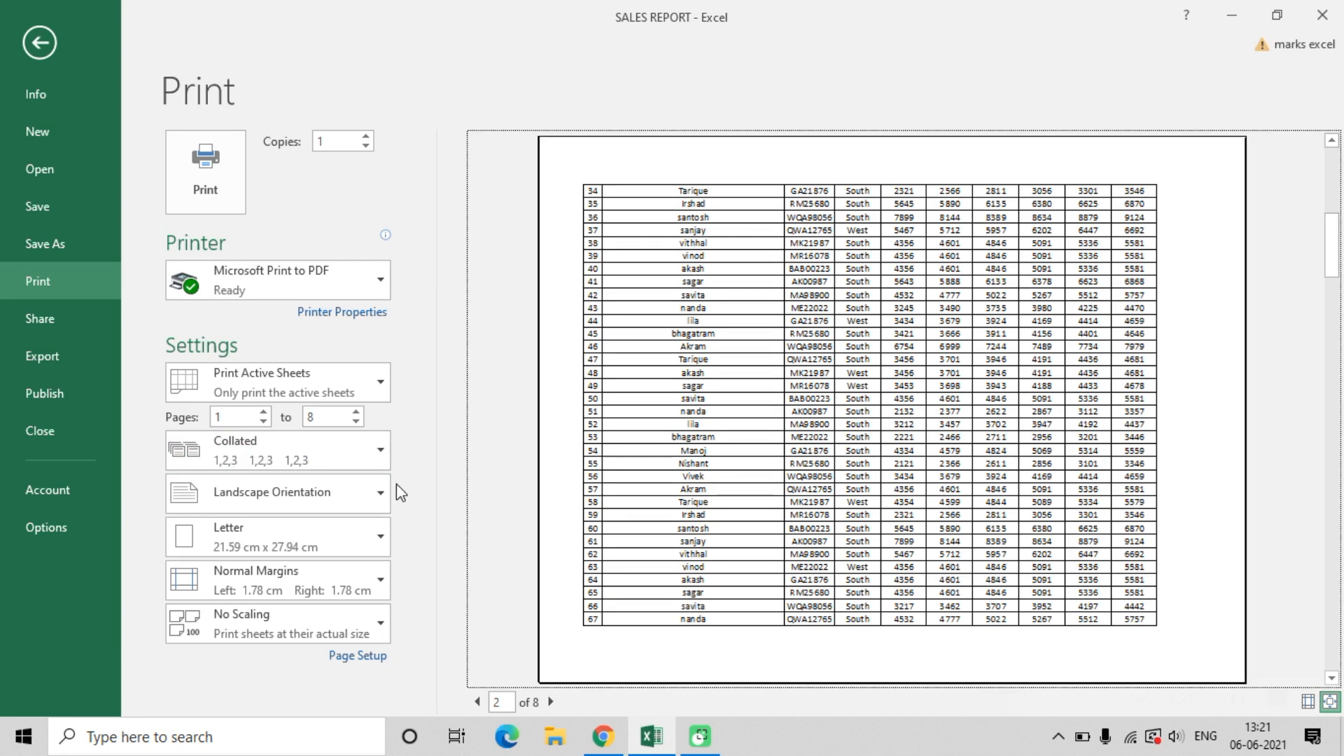
Set the printout to portrait orientation on Legal paper, 21.59 cm x 35.56 cm, and check the preset margins
left_click(331, 489)
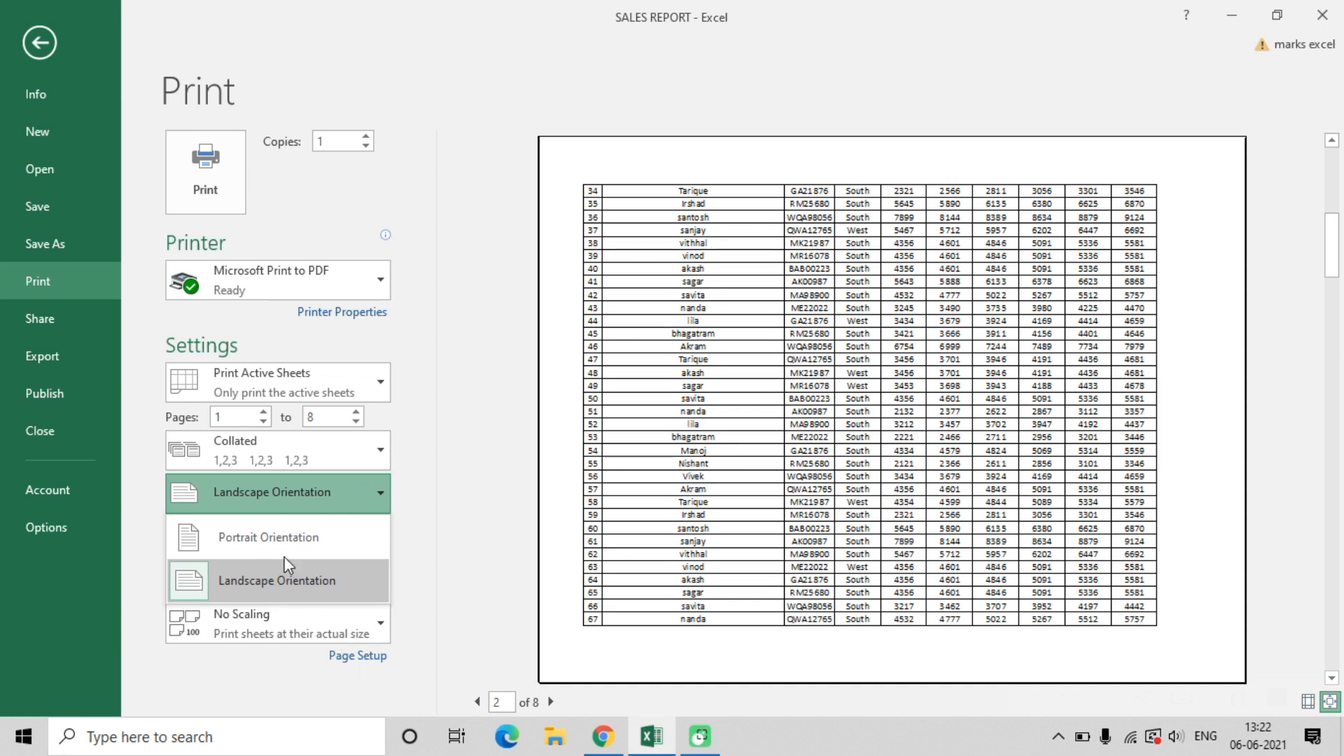
left_click(277, 537)
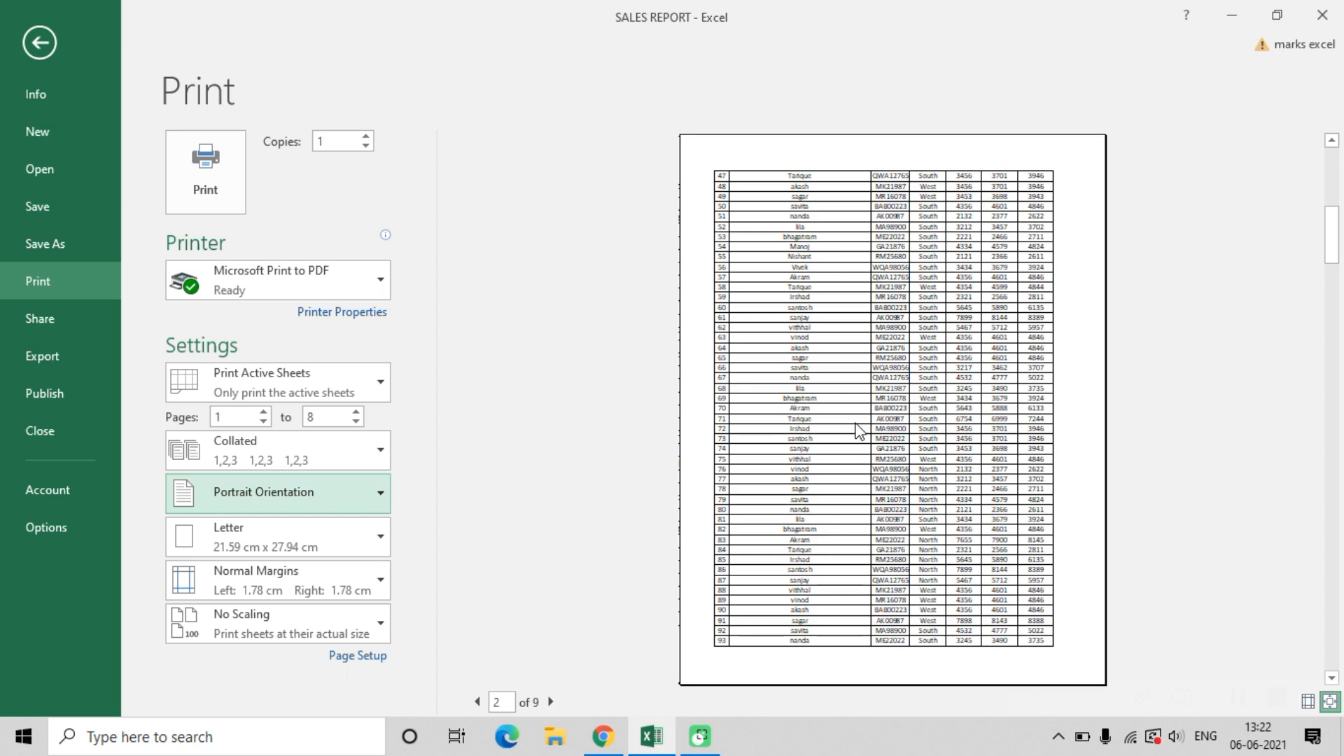
left_click(356, 535)
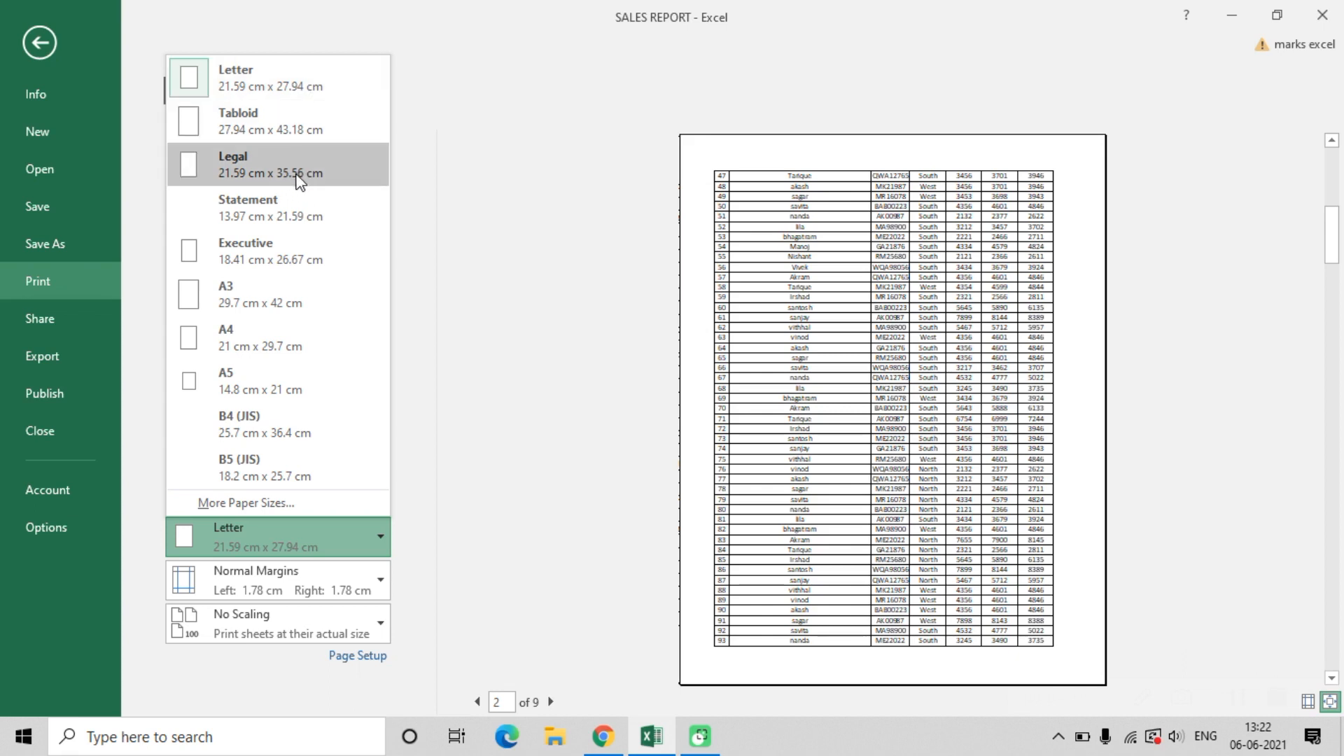
left_click(262, 539)
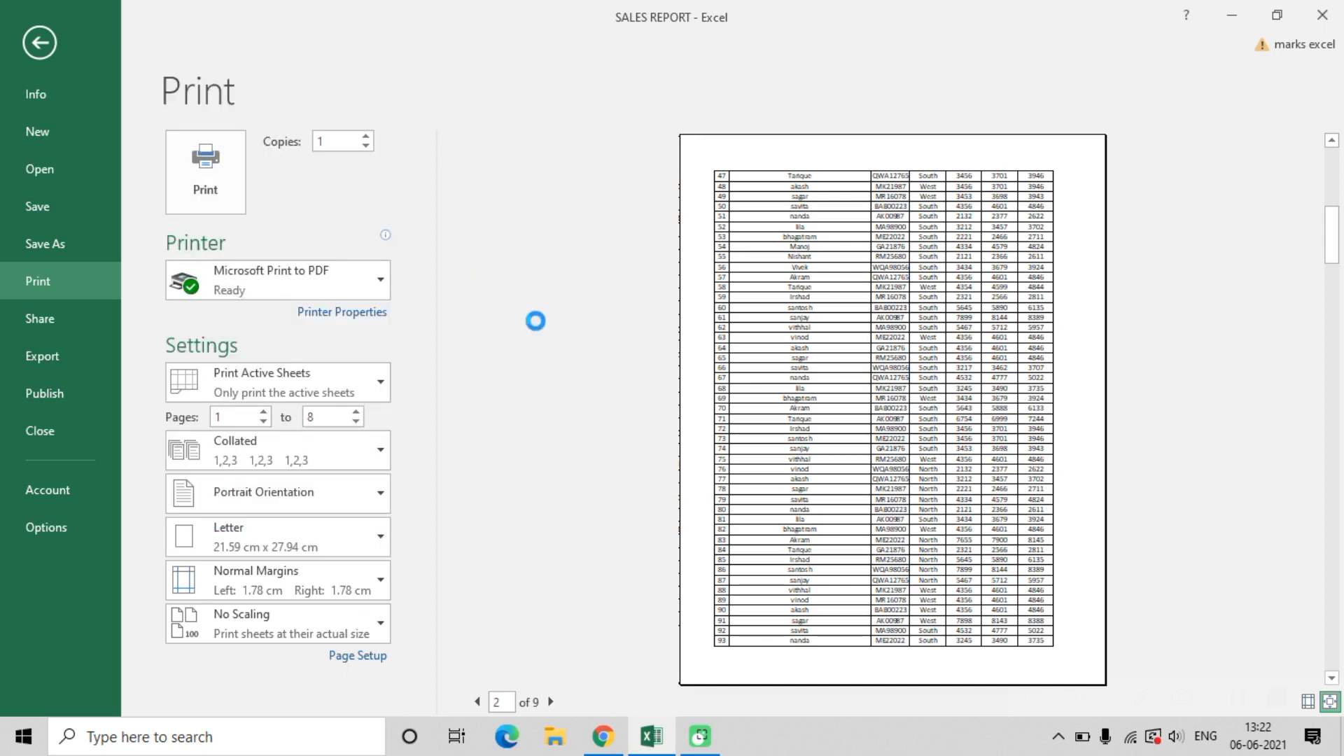
left_click(280, 593)
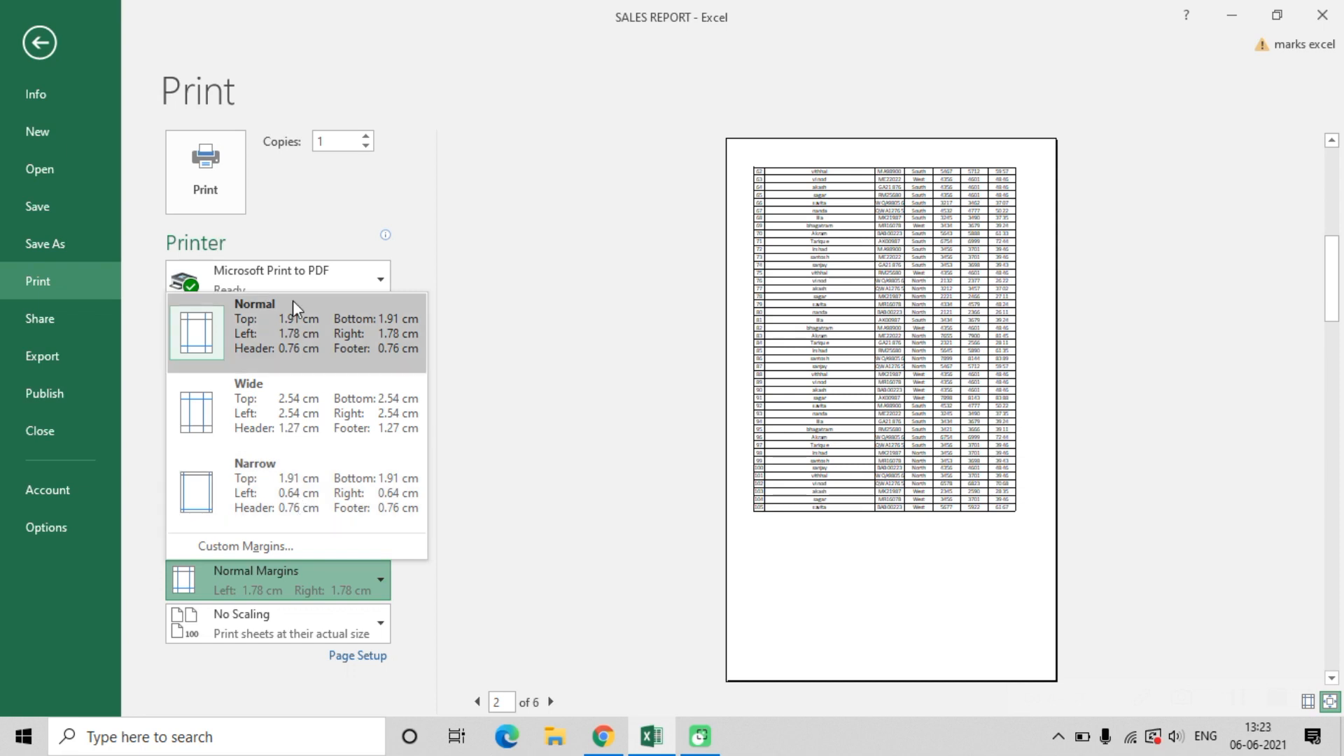
left_click(535, 312)
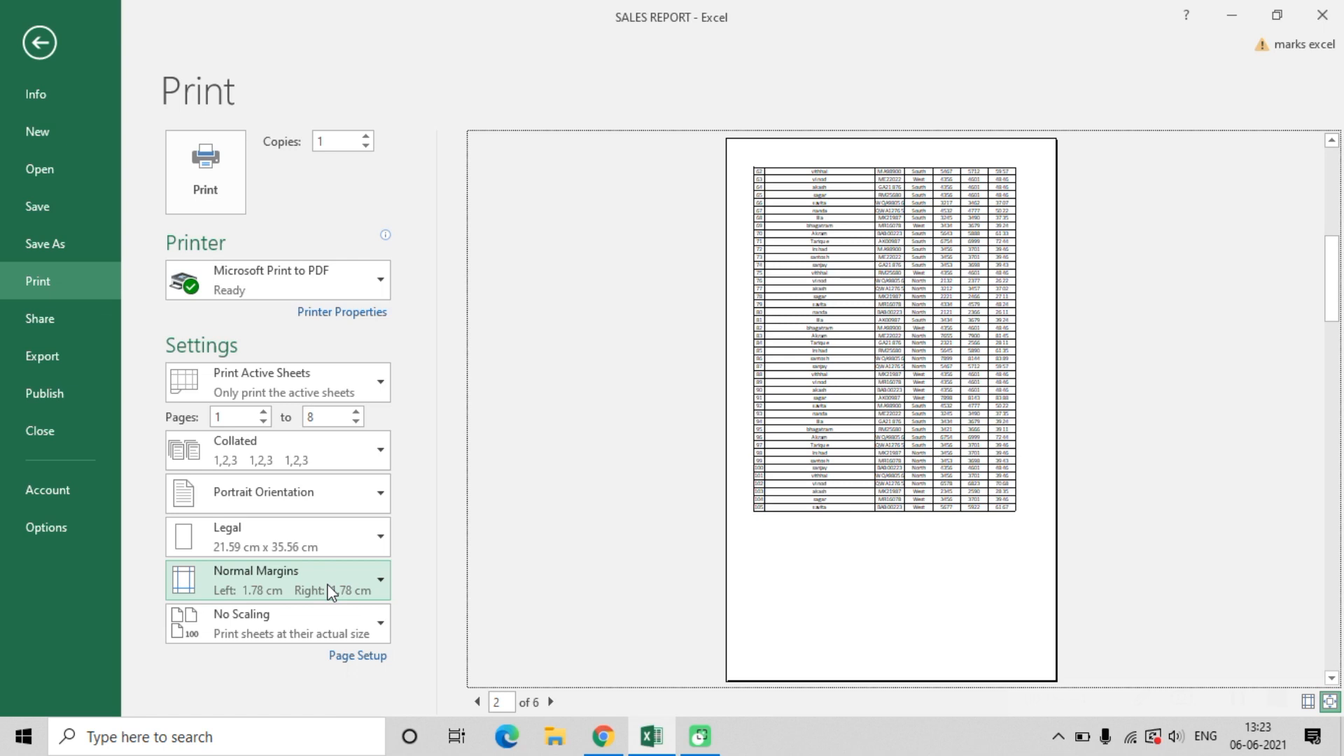
Scale the printout to 60% of normal size in Page Setup and preview its first page
left_click(358, 655)
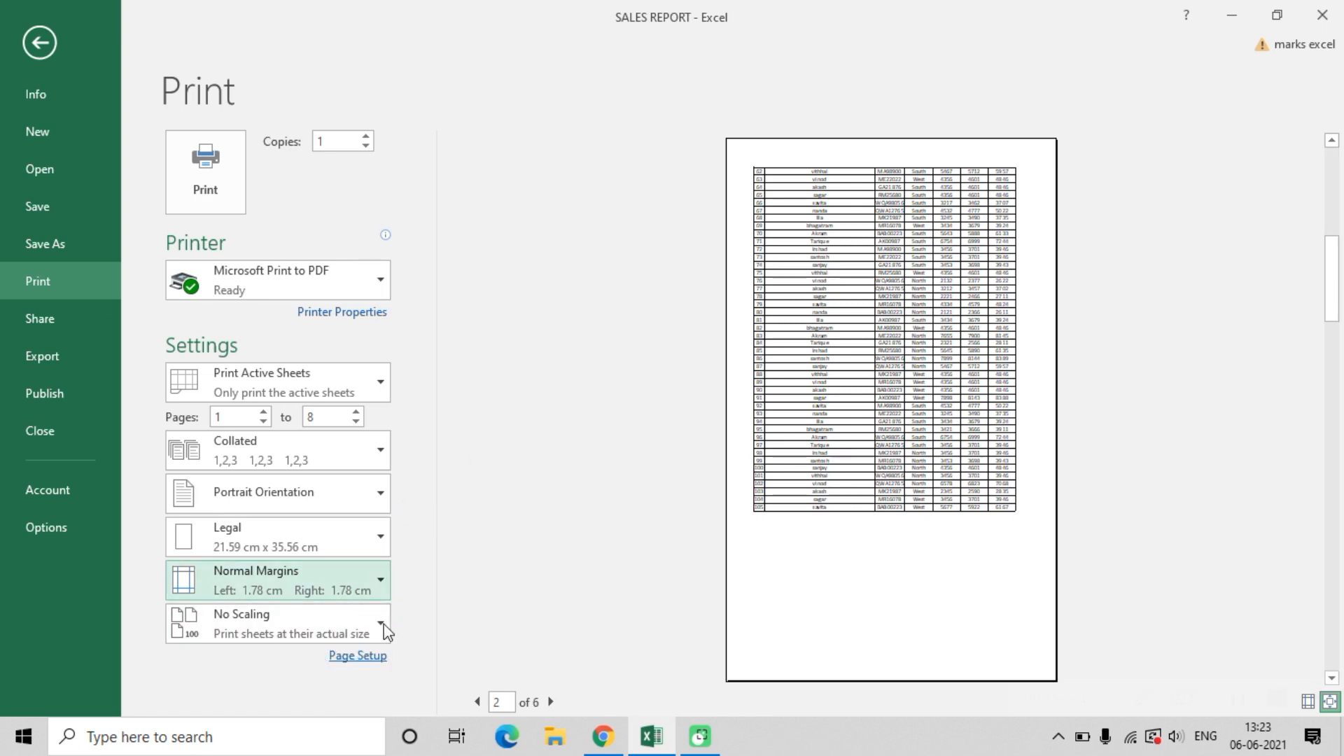
left_click_drag(577, 158, 412, 107)
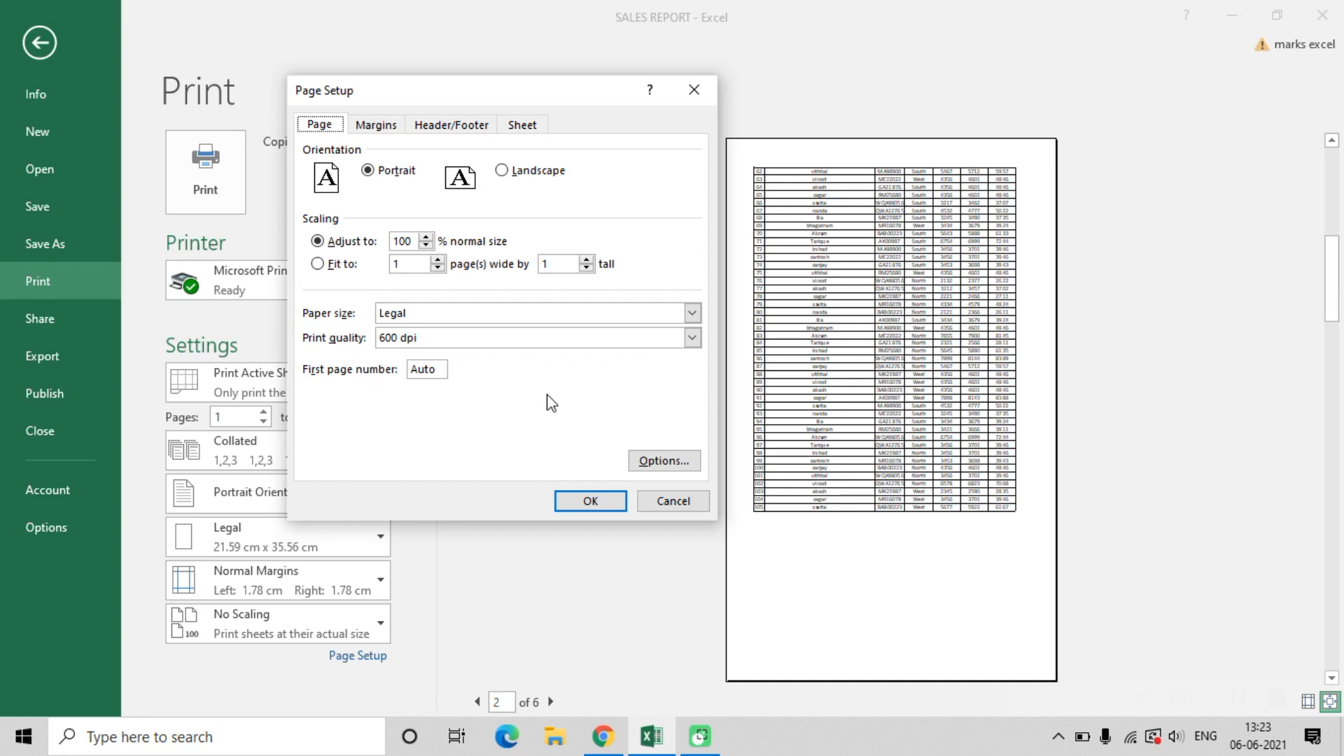
left_click(426, 246)
left_click(425, 246)
left_click(425, 247)
left_click(426, 246)
left_click(425, 247)
left_click(592, 506)
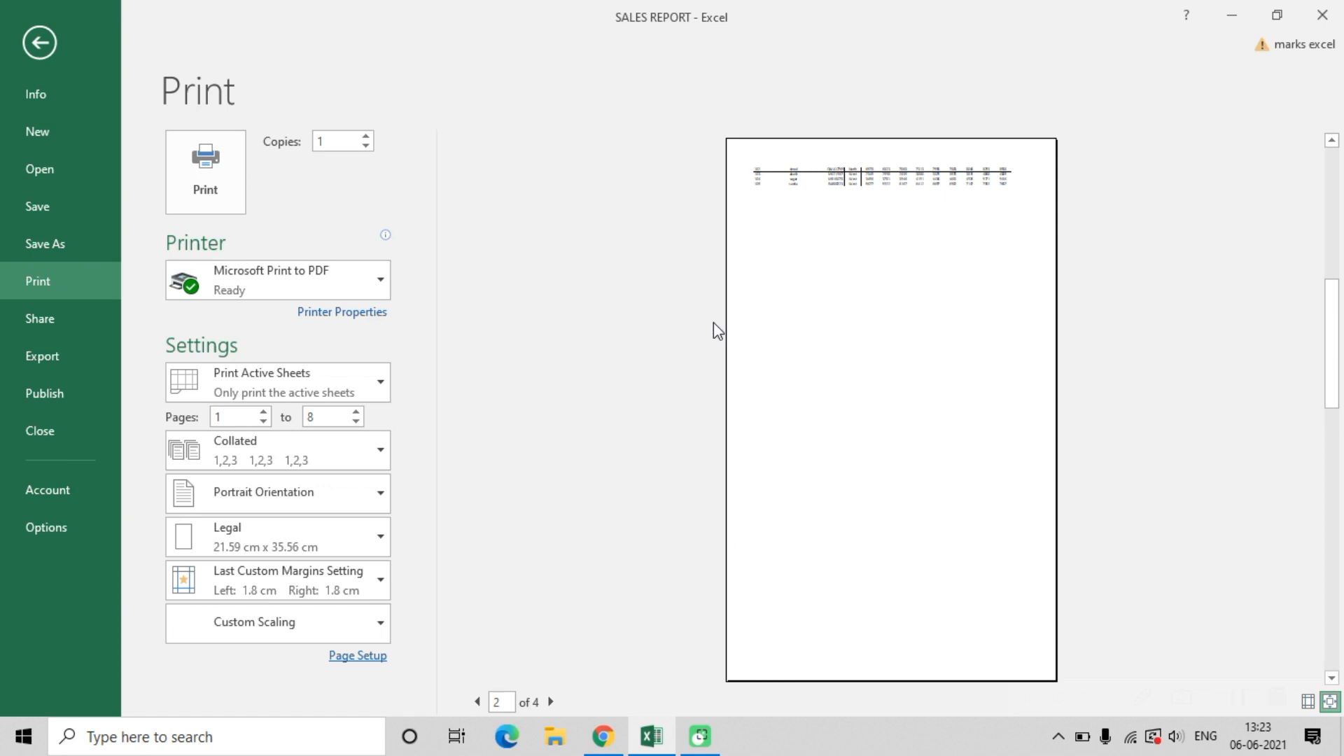
scroll(713, 322, "up", 1)
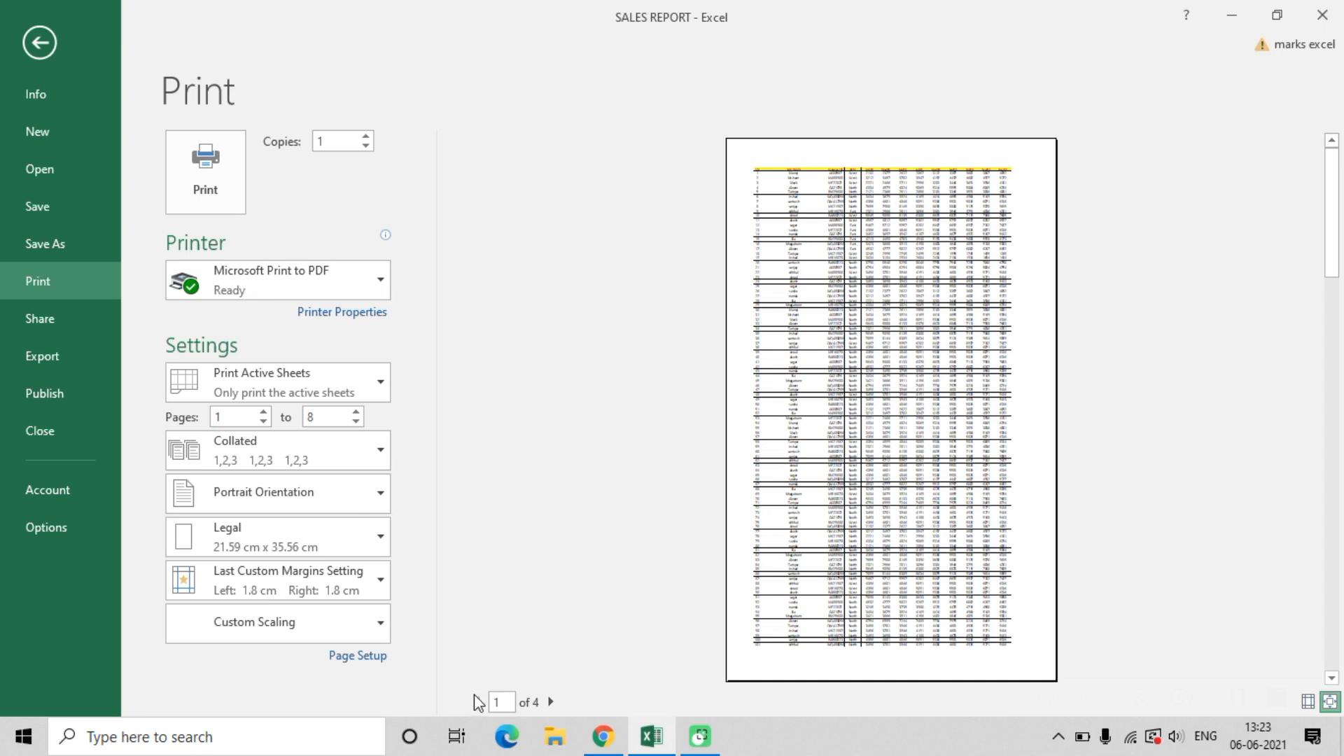
Set the page scaling to fit the sheet on 1 page wide by 1 tall
left_click(377, 656)
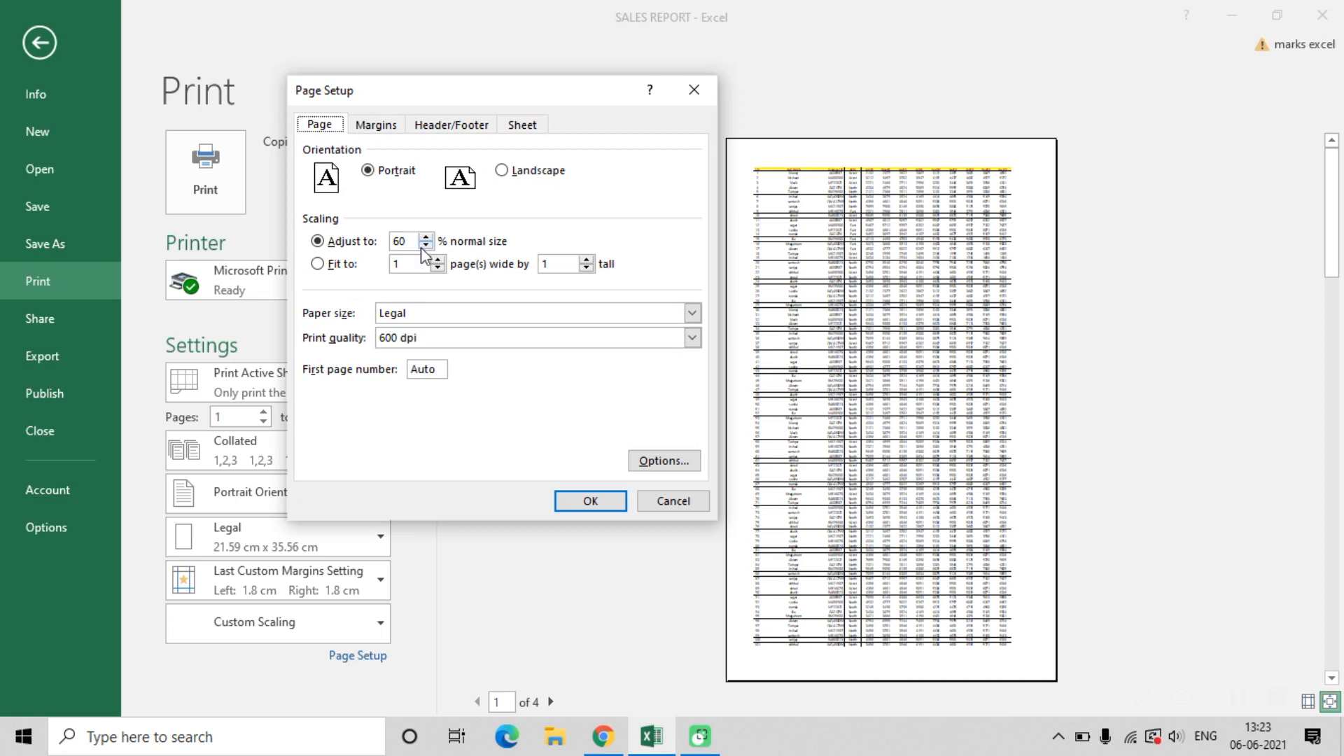
left_click(318, 263)
left_click(598, 505)
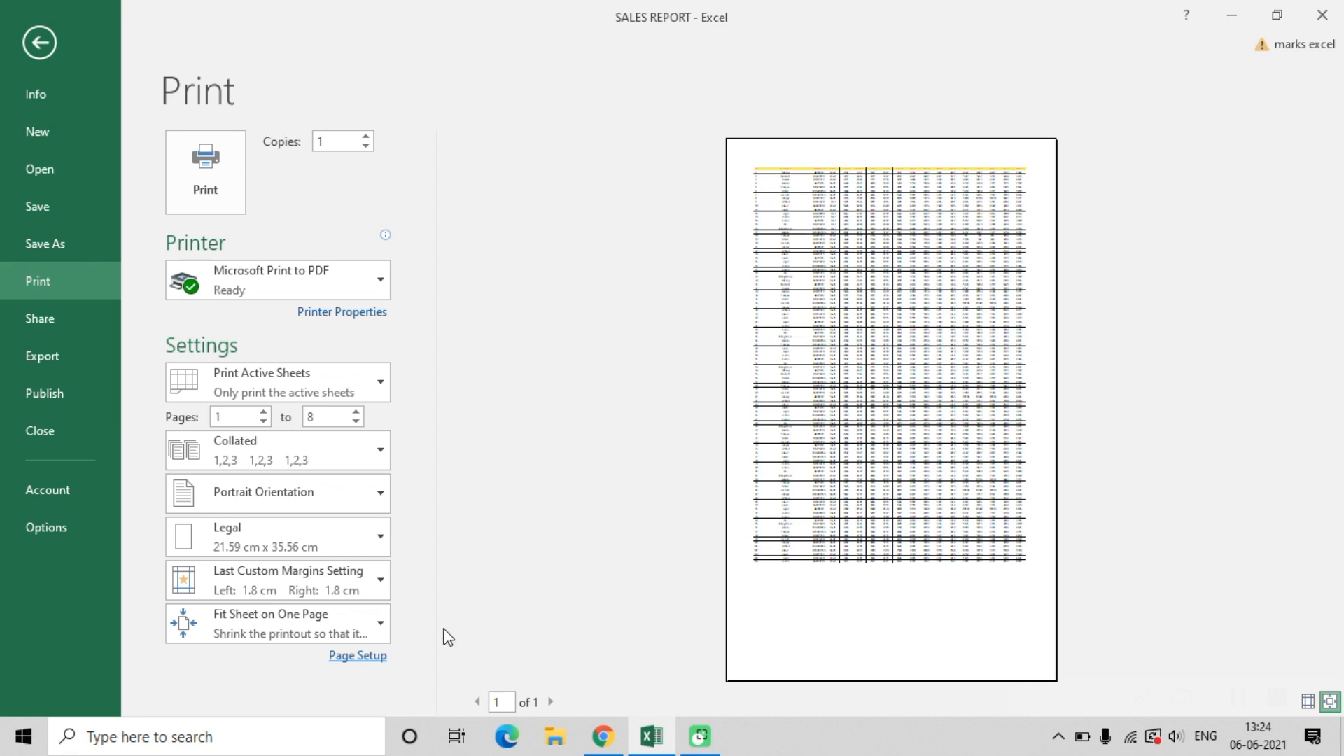
Reduce the page margins to 0.4 at the top, 0.8 on the left and 0.9 at the bottom
left_click(361, 655)
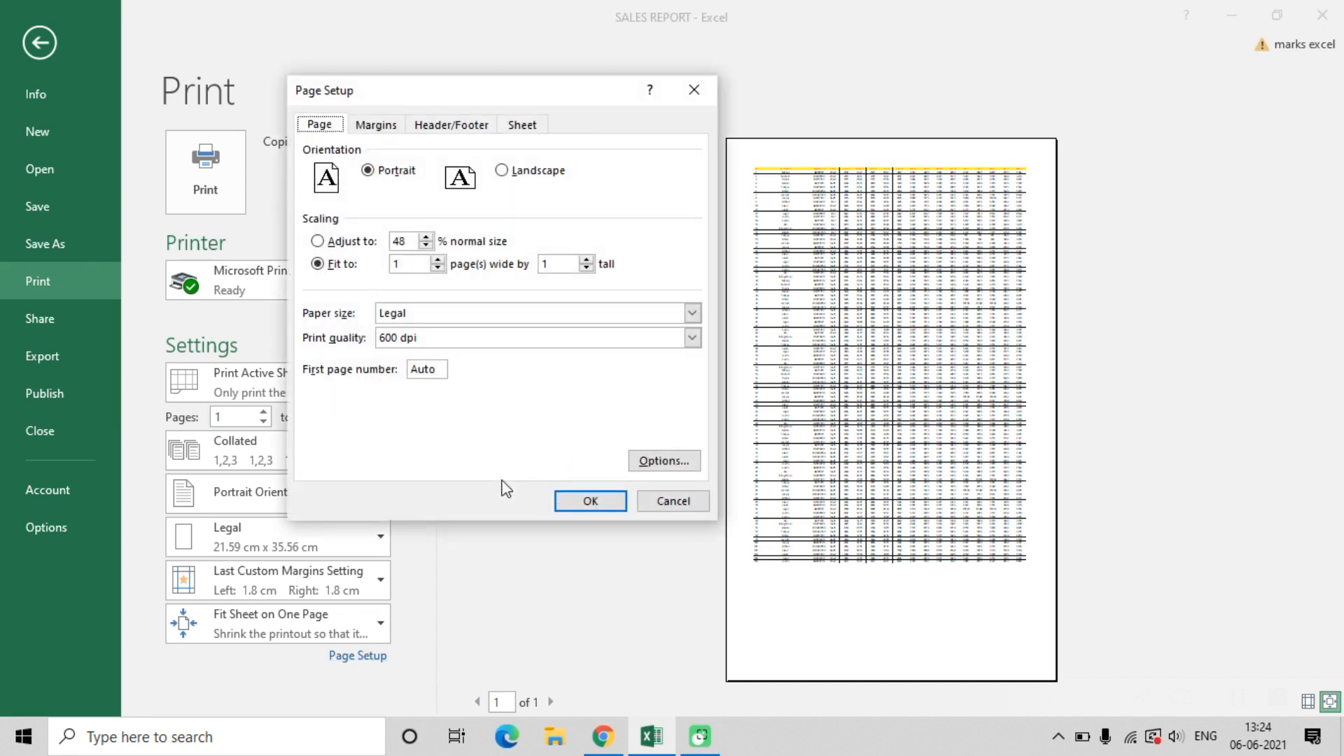
left_click(384, 127)
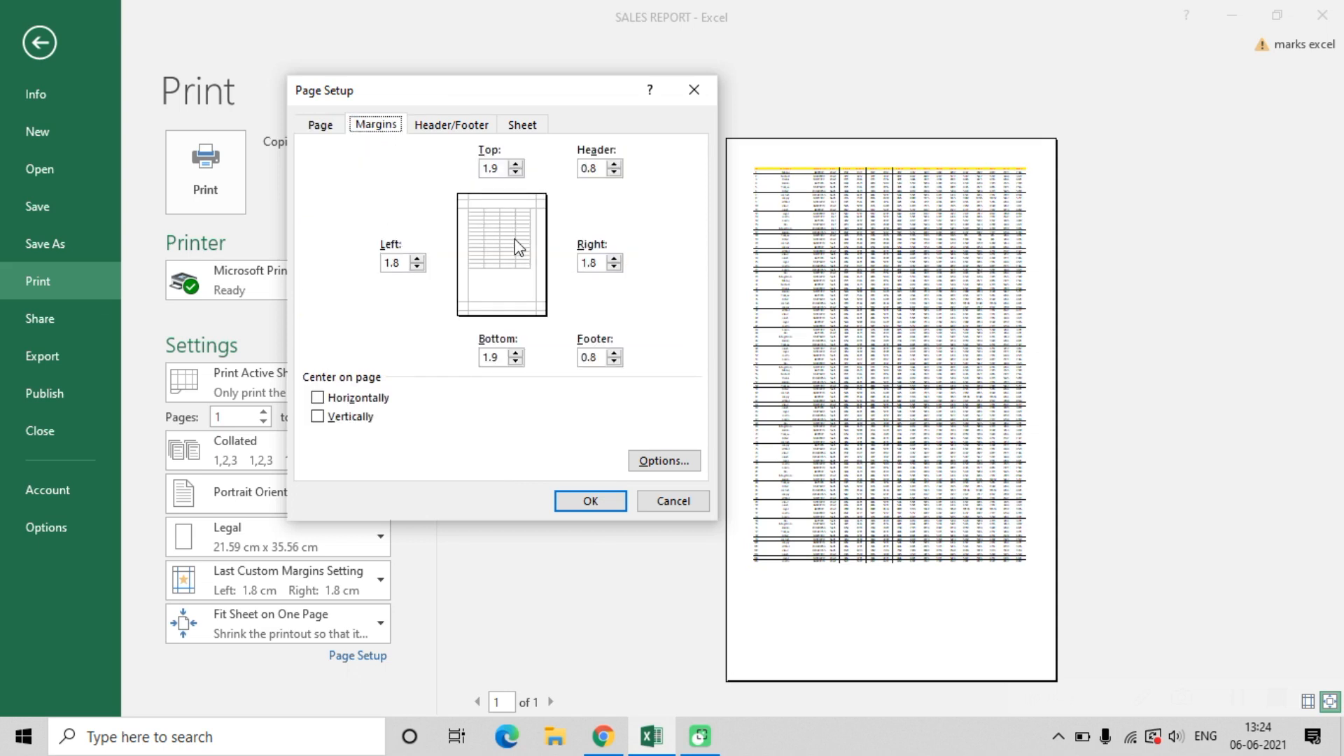
left_click(516, 172)
left_click(515, 172)
left_click(516, 172)
left_click(515, 172)
left_click(417, 268)
left_click(418, 267)
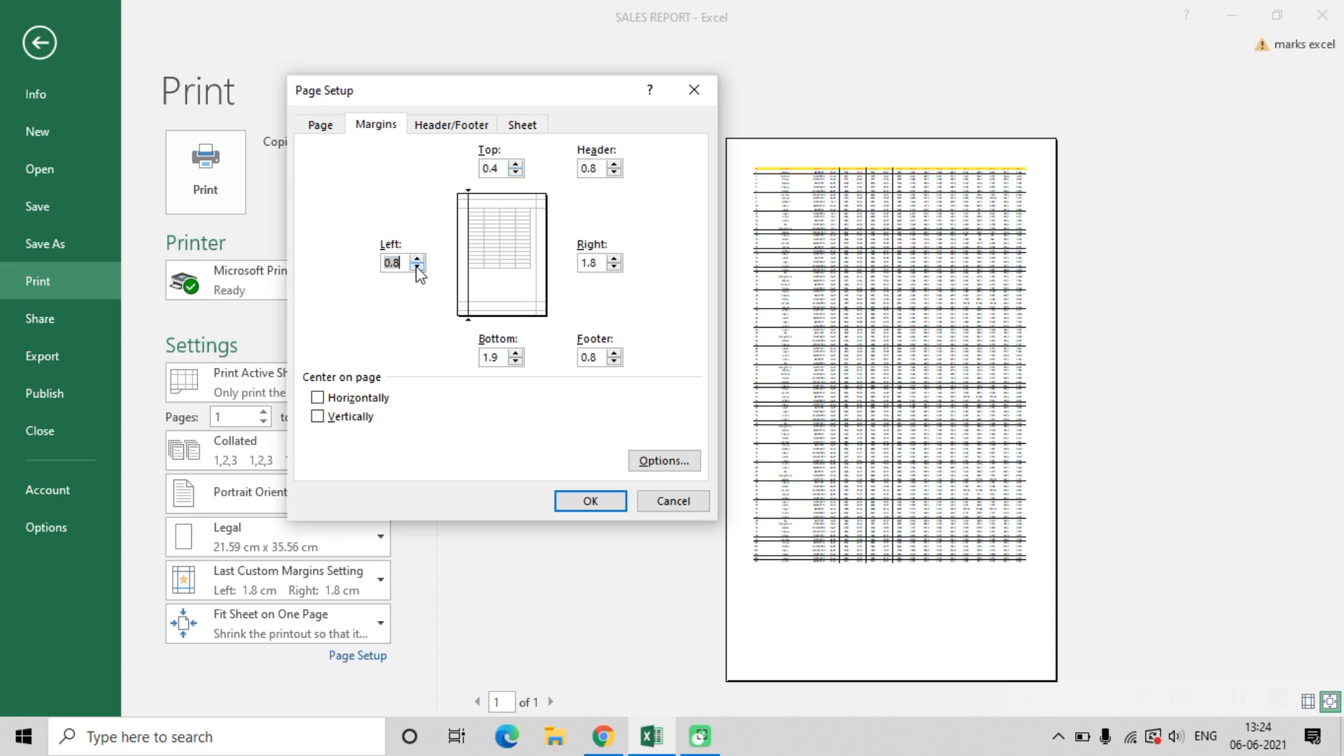
left_click(516, 360)
left_click(518, 361)
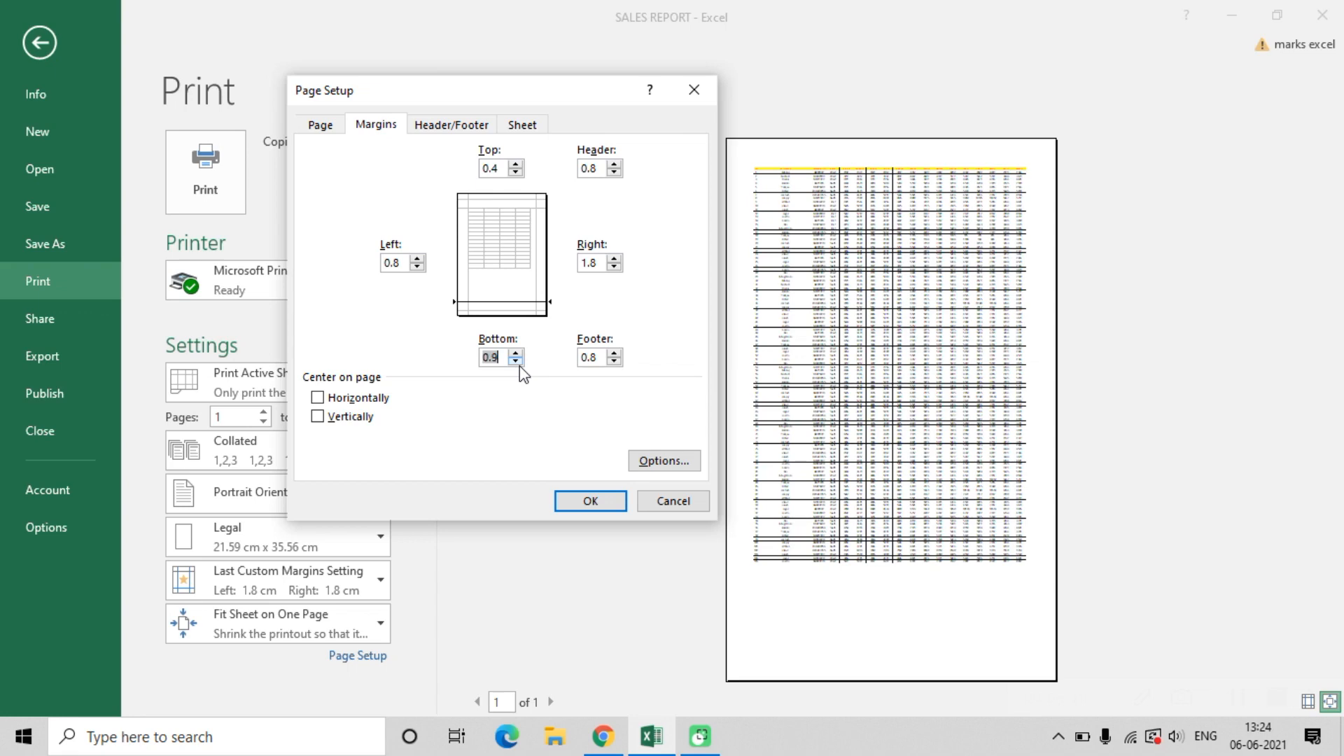
left_click(590, 501)
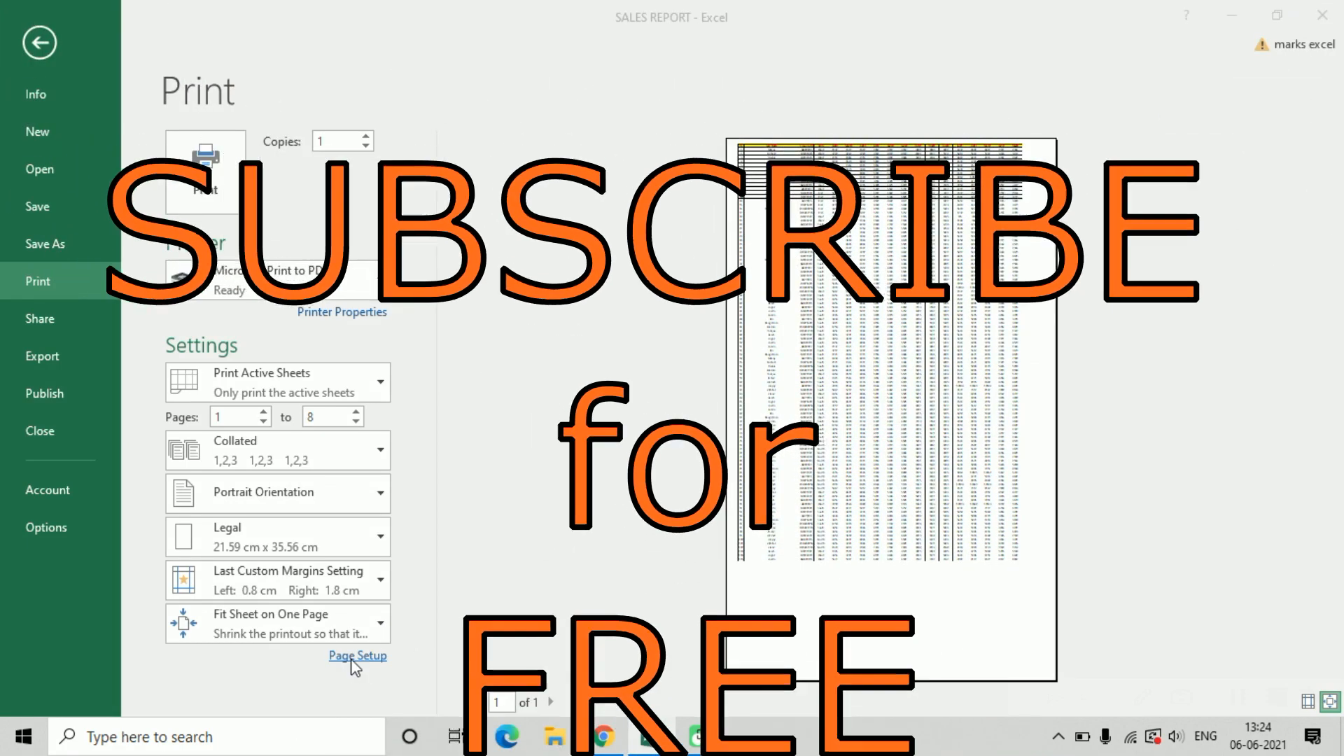
Set the page header to the preset SALES REPORT and open the preset footer choices
left_click(363, 656)
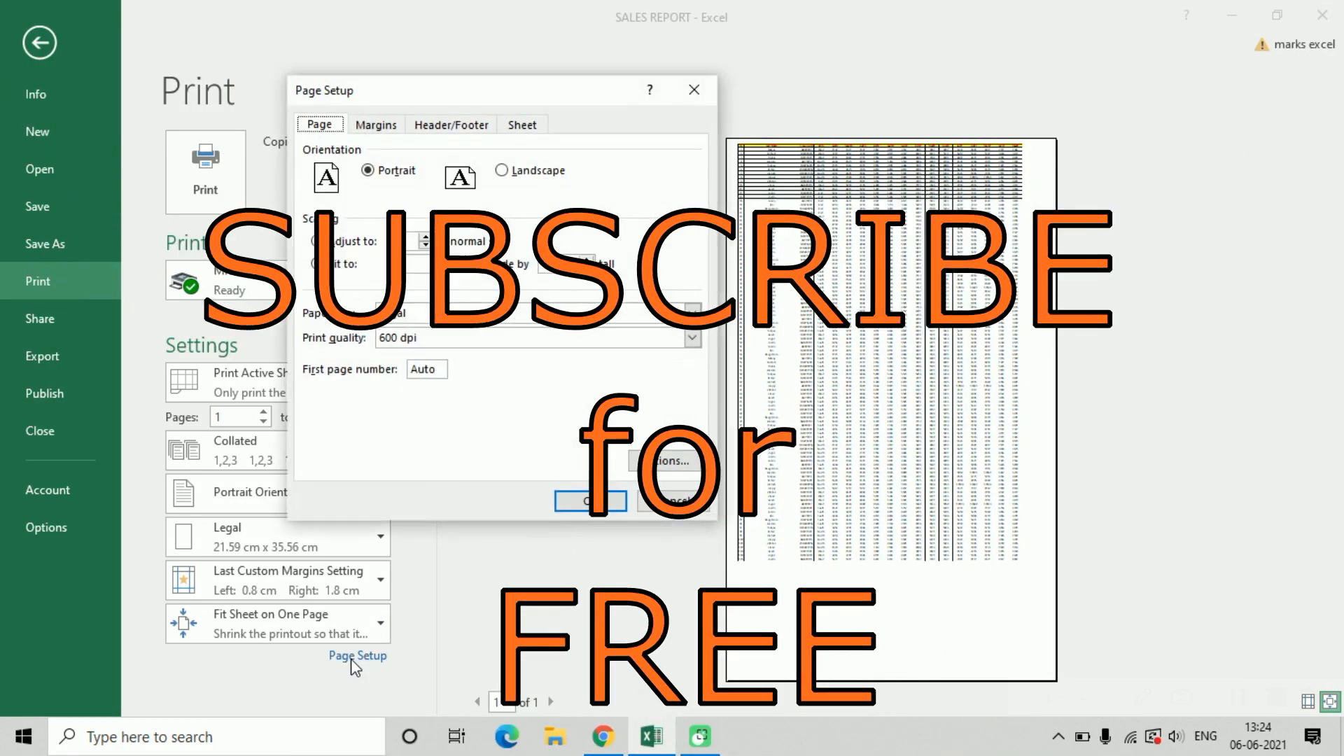
left_click(448, 123)
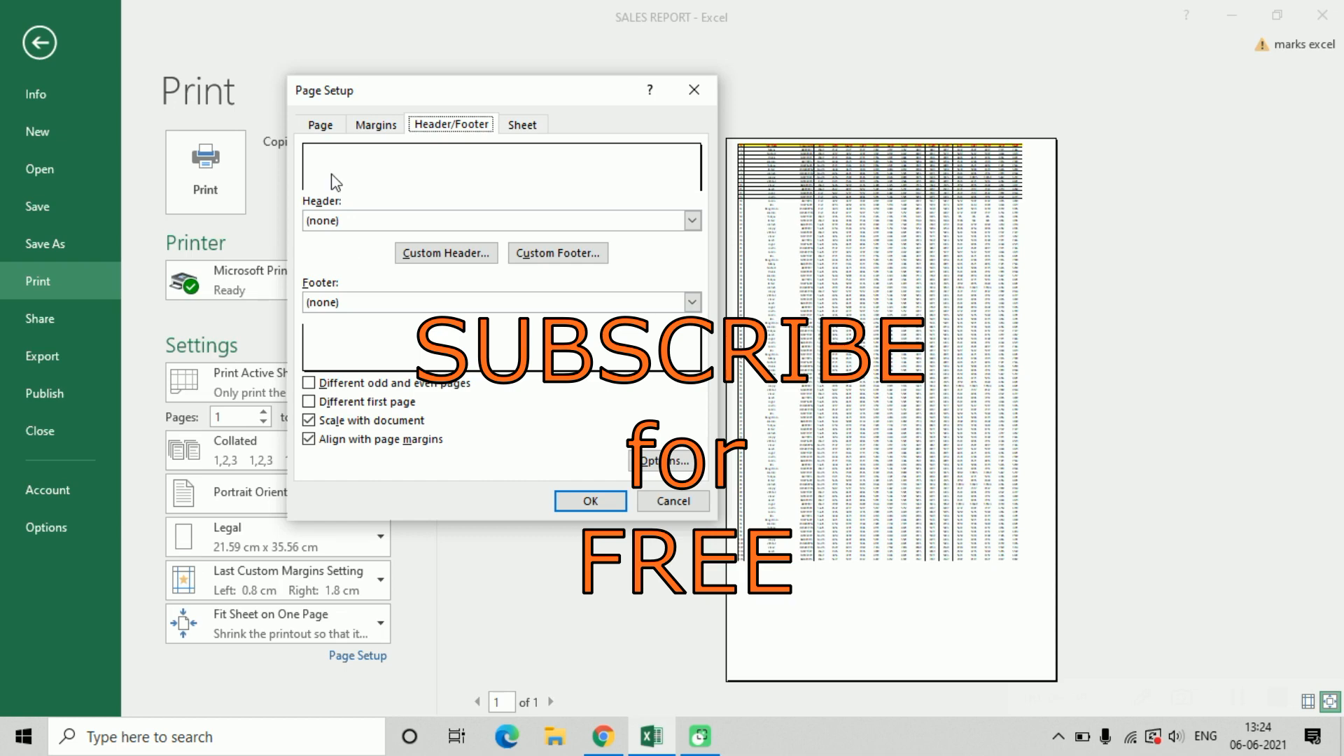
left_click(333, 221)
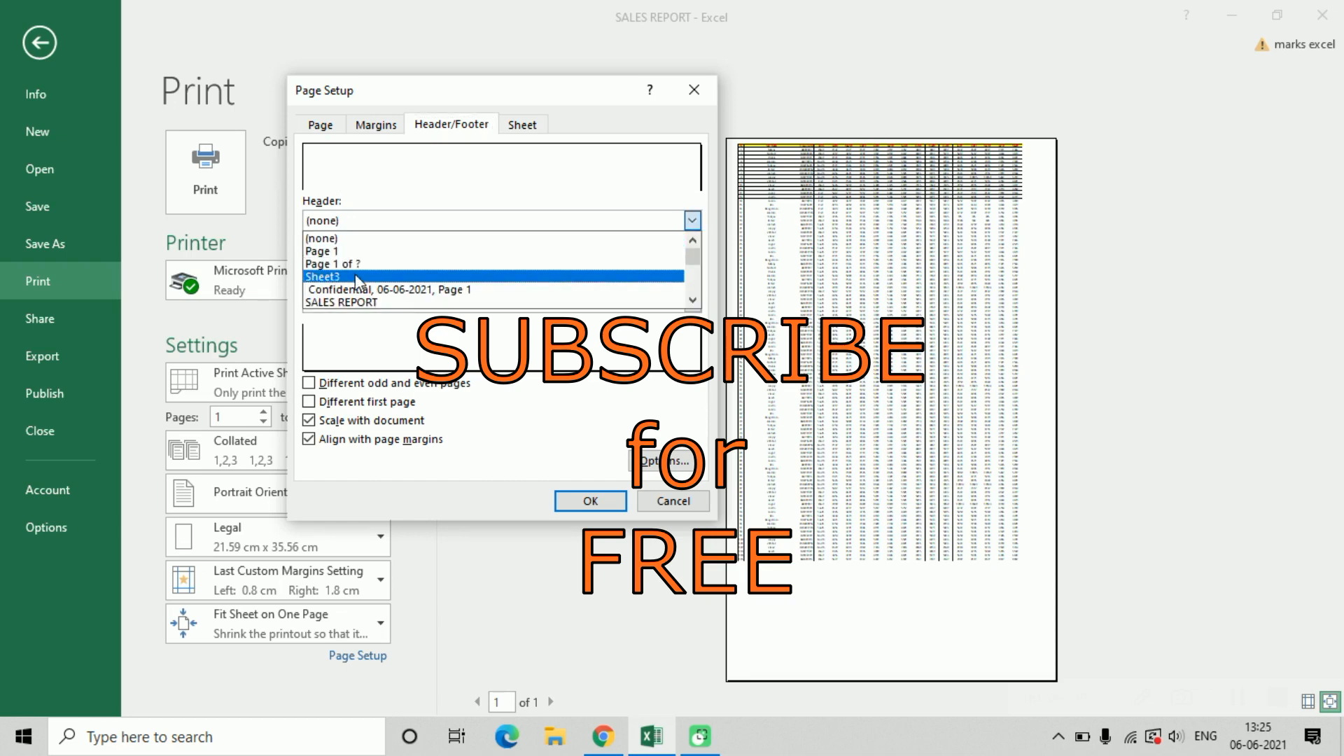
left_click(376, 302)
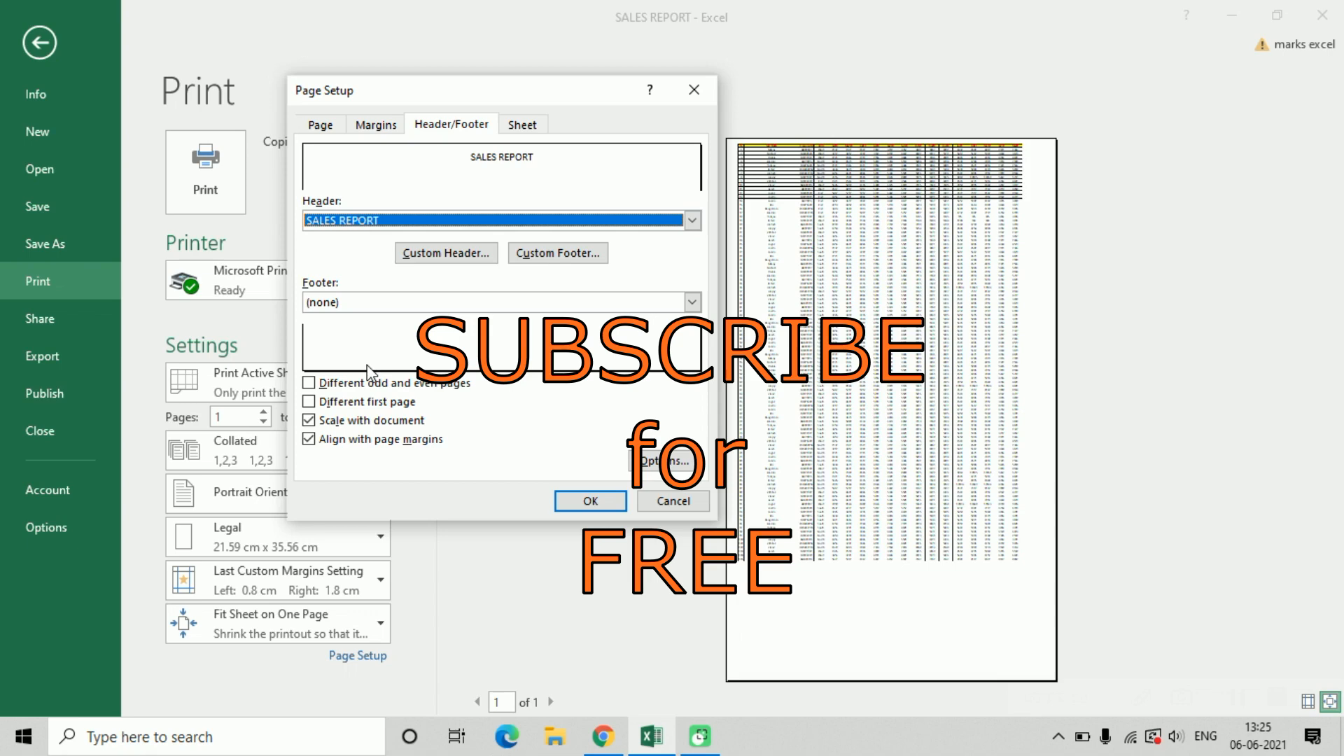
left_click(389, 300)
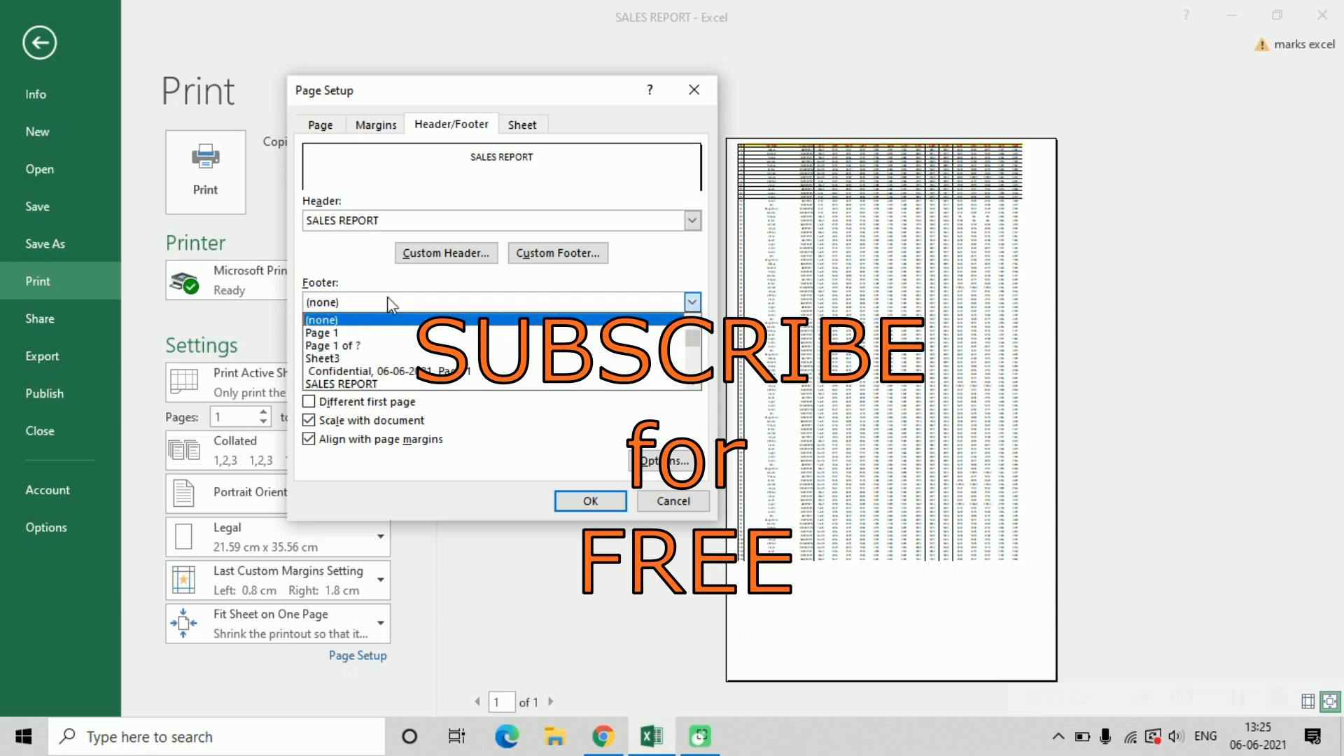